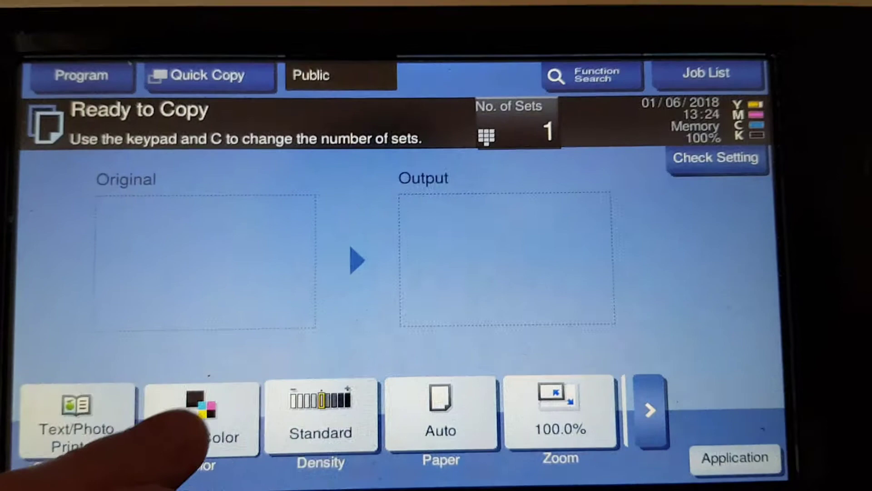
- Set the copy colour mode to Full Color
{"action": "left_click", "coordinate": [221, 382]}
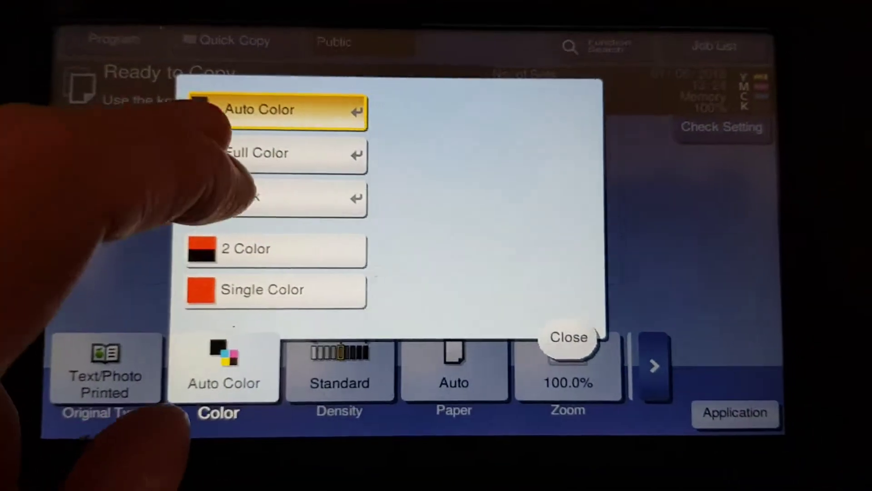
{"action": "left_click", "coordinate": [298, 165]}
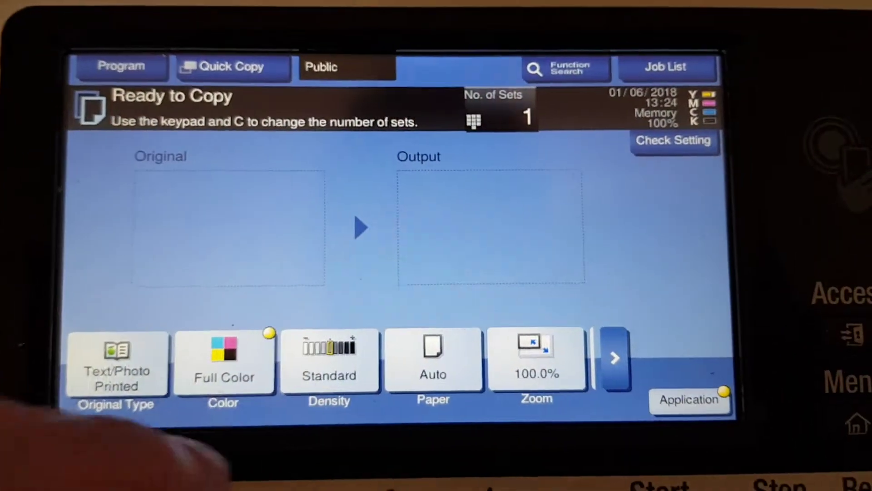
- Feed copies from tray 1 (A4) and glance at the zoom settings
{"action": "left_click", "coordinate": [433, 361]}
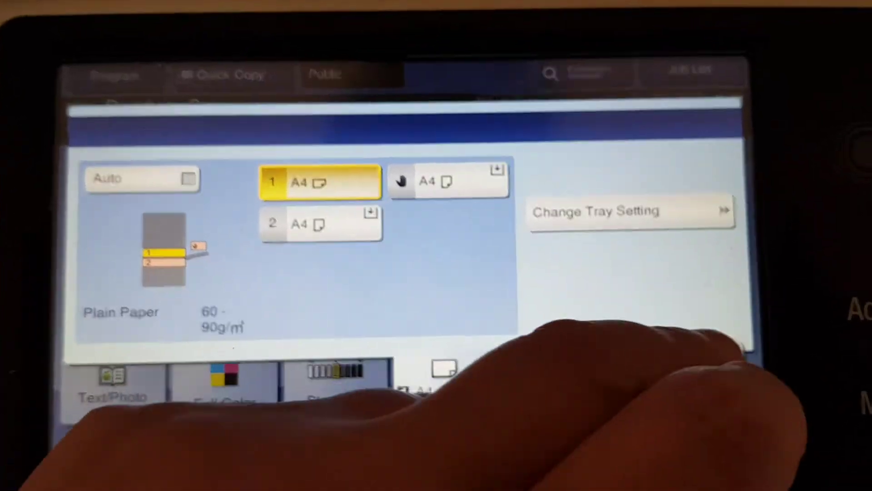
{"action": "left_click", "coordinate": [701, 366]}
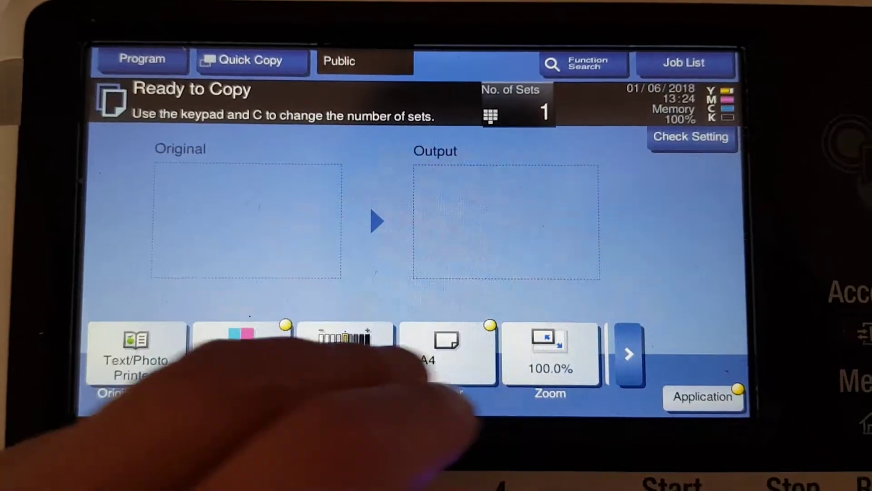
{"action": "left_click", "coordinate": [559, 365]}
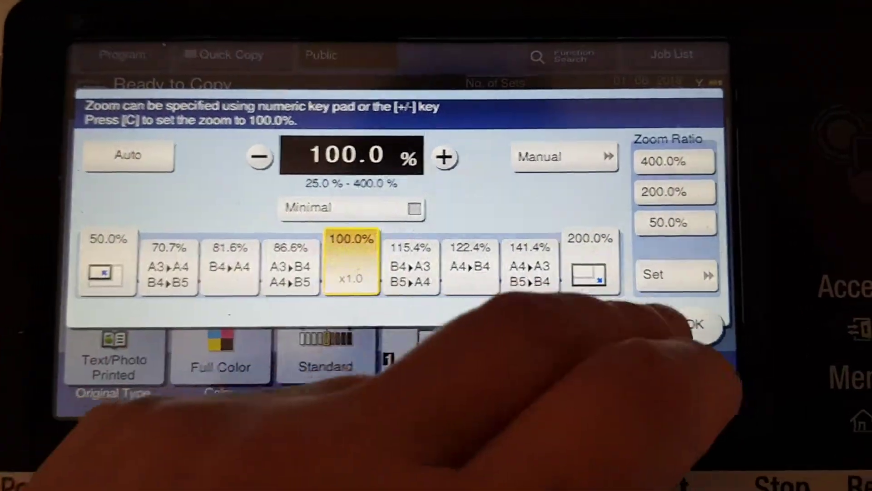
{"action": "left_click", "coordinate": [690, 324]}
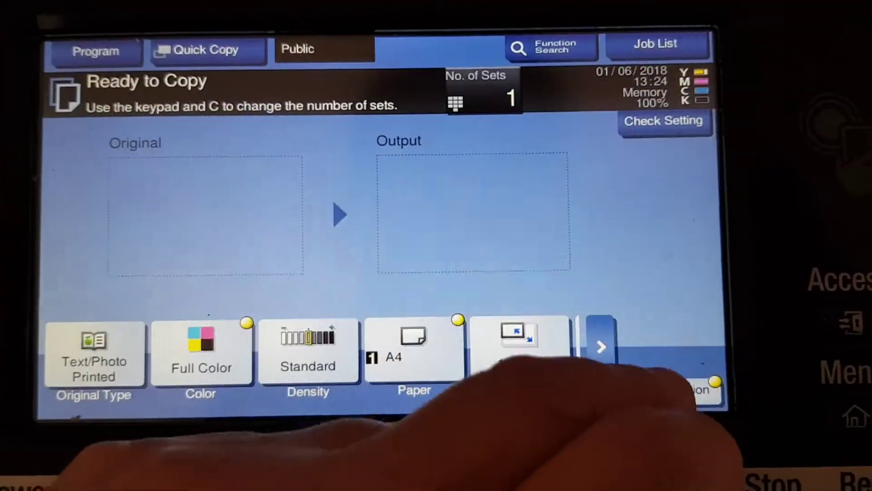
- Set background removal to its darkest level under Quality/Density
{"action": "left_click", "coordinate": [687, 392]}
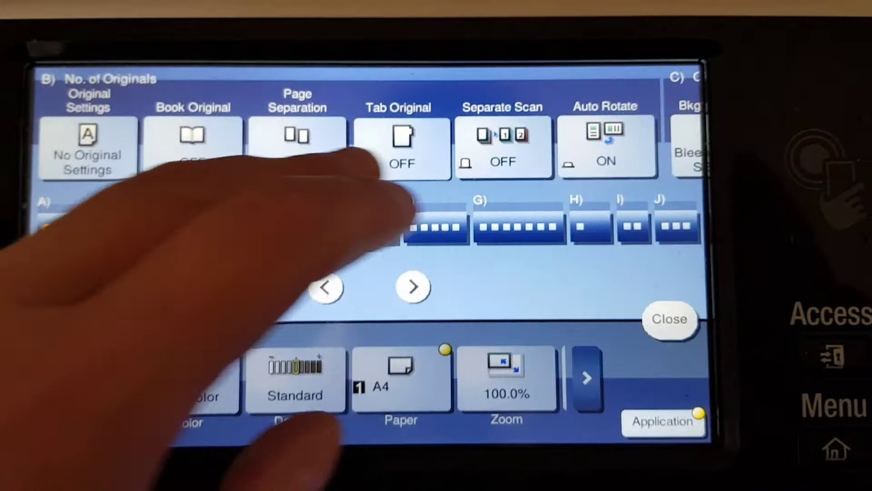
{"action": "left_click", "coordinate": [273, 208]}
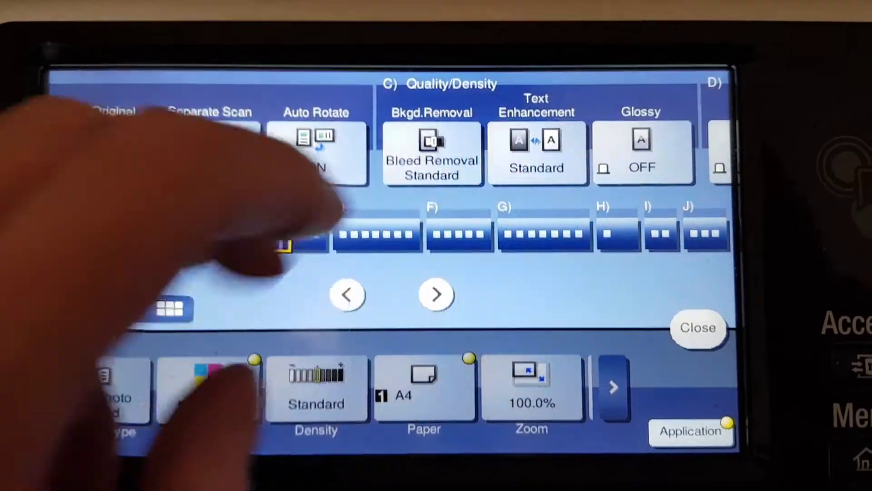
{"action": "left_click", "coordinate": [433, 154]}
{"action": "left_click", "coordinate": [639, 230]}
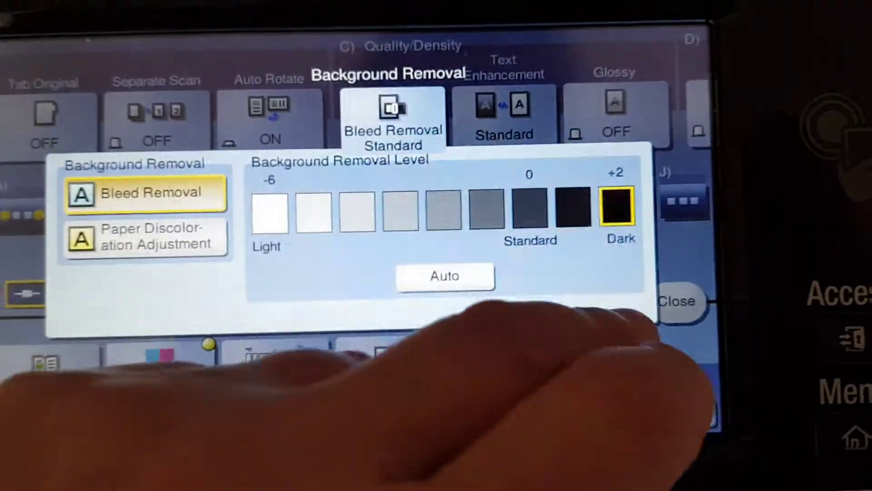
{"action": "left_click", "coordinate": [637, 341]}
- Set text enhancement to +4 and turn negative/positive reverse on
{"action": "left_click", "coordinate": [495, 127]}
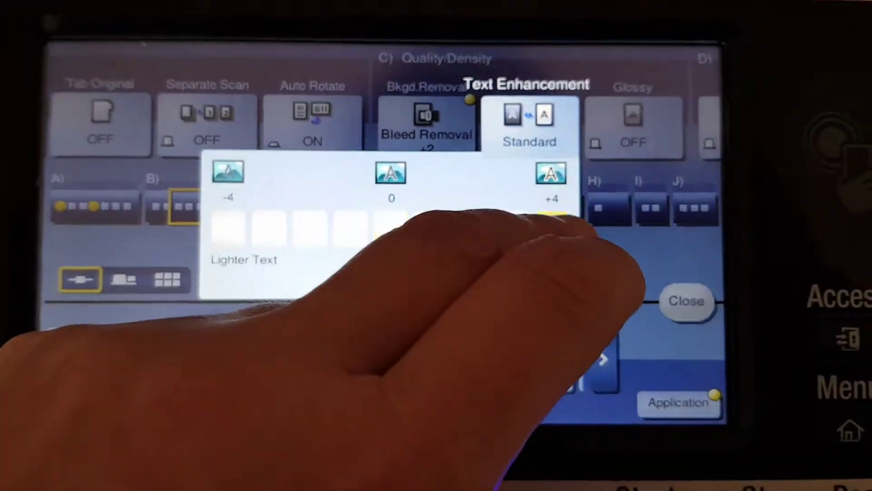
{"action": "left_click", "coordinate": [558, 235]}
{"action": "left_click", "coordinate": [549, 304]}
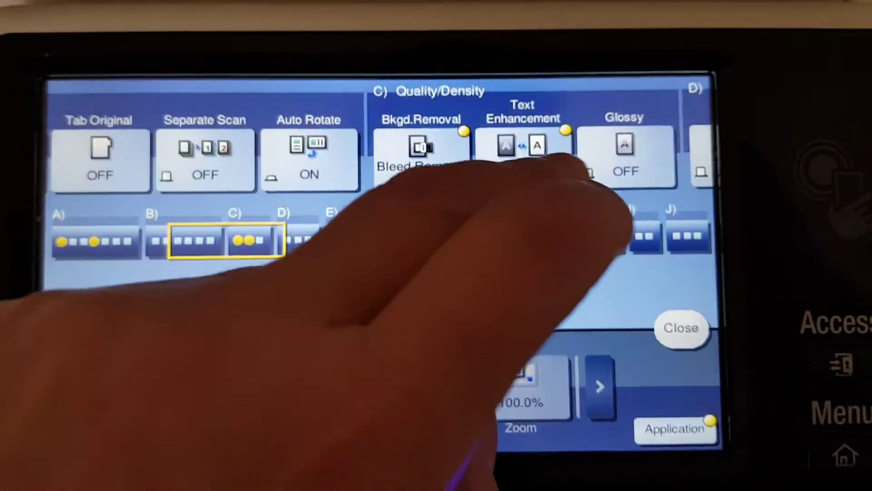
{"action": "left_click", "coordinate": [314, 235]}
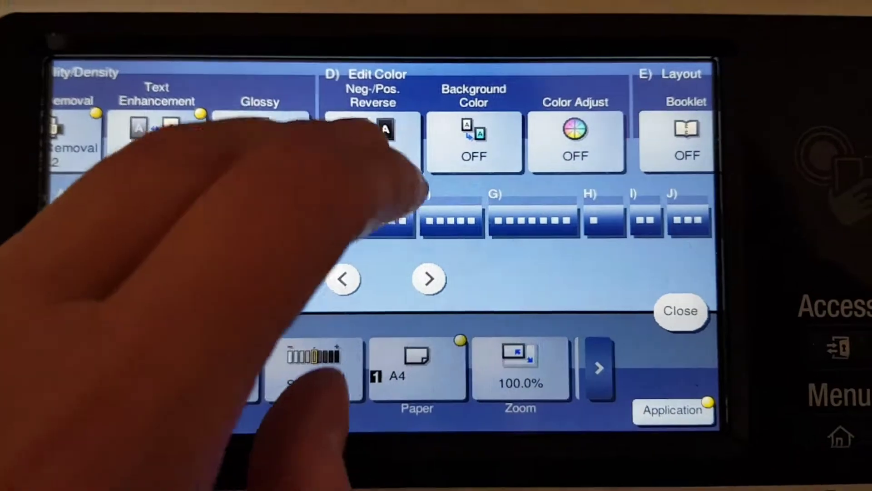
{"action": "left_click", "coordinate": [384, 123]}
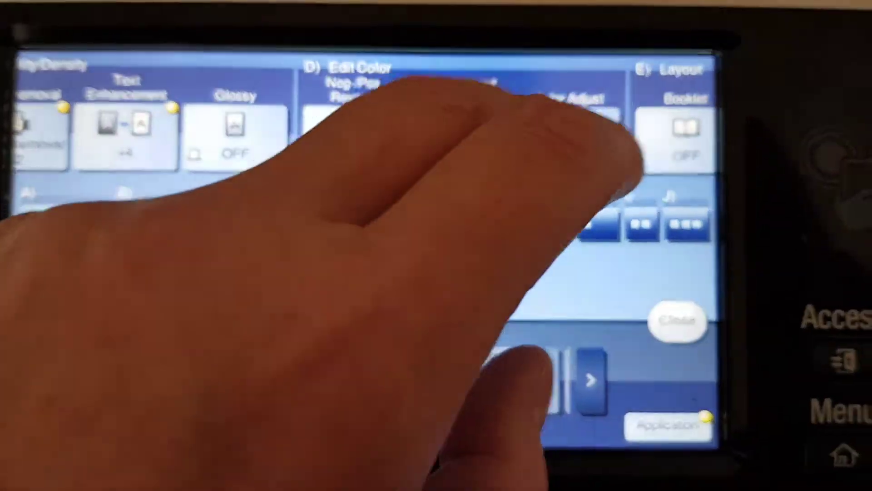
- In Color Adjust, set brightness to -3 and red to +3
{"action": "left_click", "coordinate": [606, 126]}
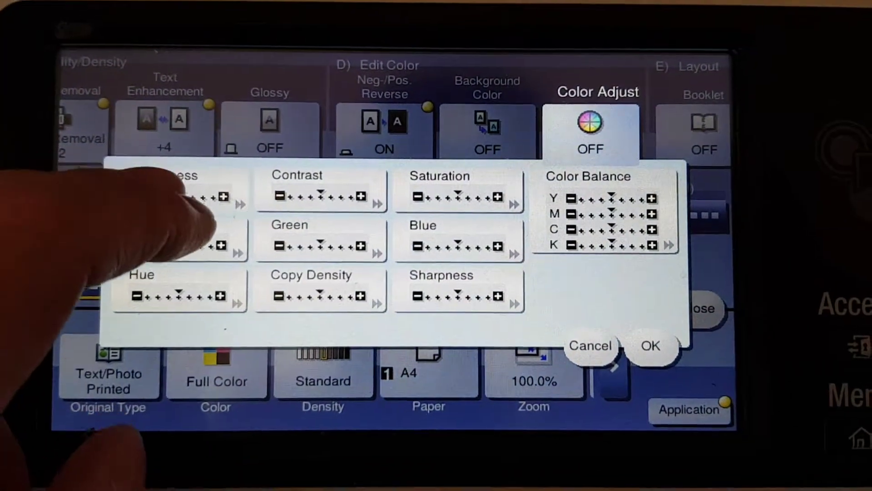
{"action": "left_click", "coordinate": [194, 195]}
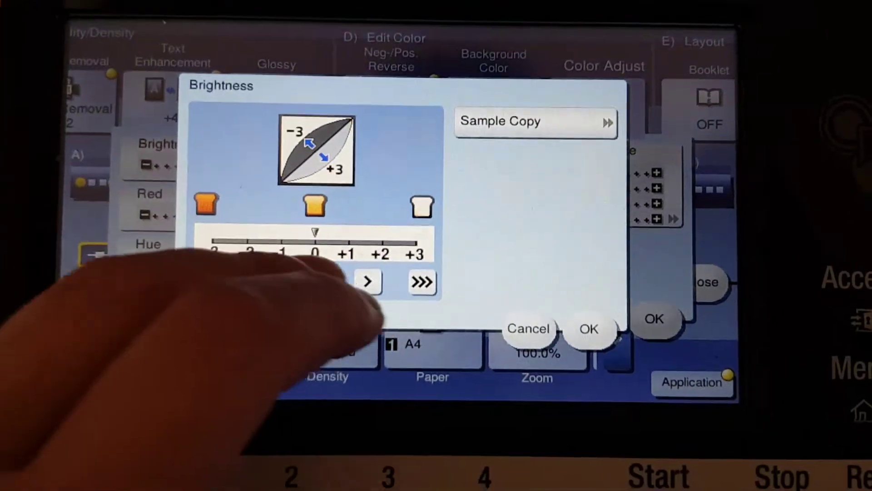
{"action": "left_click", "coordinate": [193, 270]}
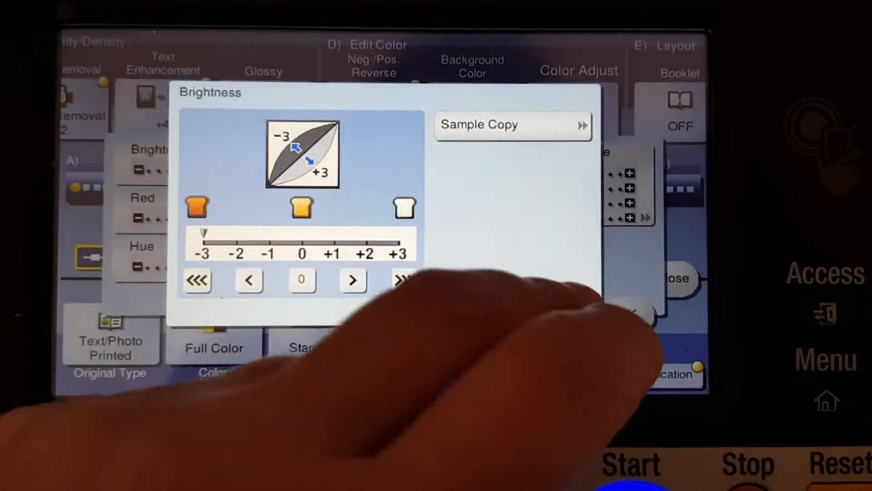
{"action": "left_click", "coordinate": [575, 311]}
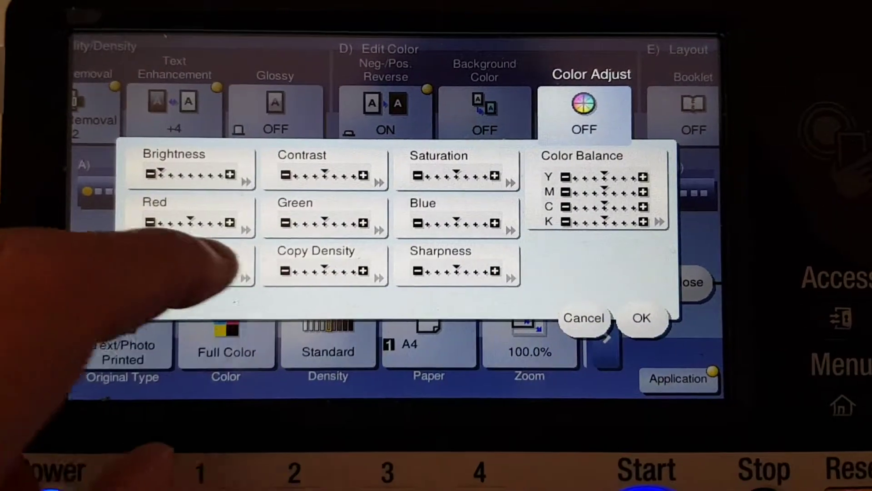
{"action": "left_click", "coordinate": [204, 225]}
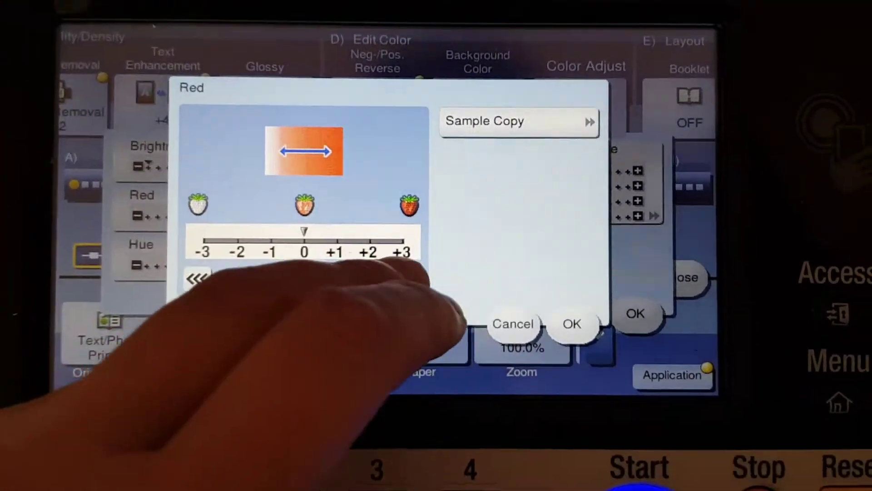
{"action": "left_click", "coordinate": [565, 327]}
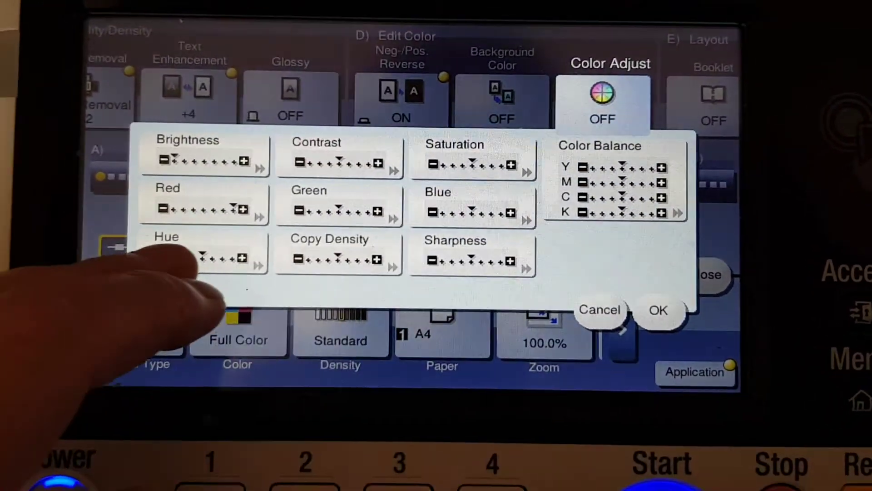
- Set hue to +1 and sharpness to +3, and raise saturation
{"action": "left_click", "coordinate": [184, 259]}
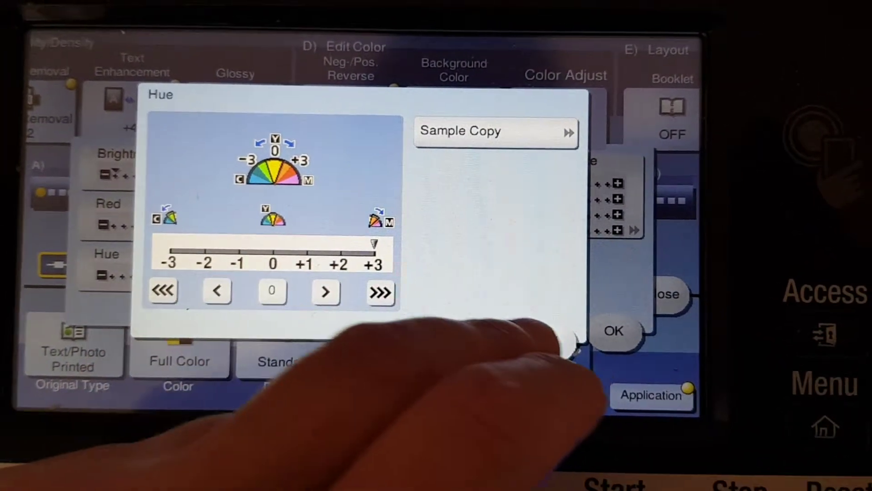
{"action": "left_click", "coordinate": [561, 335]}
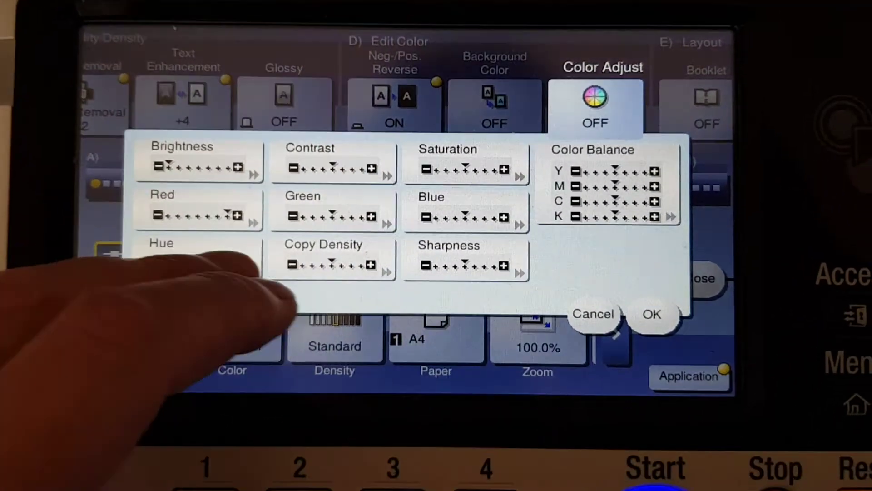
{"action": "left_click", "coordinate": [456, 273]}
{"action": "left_click", "coordinate": [403, 292]}
{"action": "left_click", "coordinate": [402, 292]}
{"action": "left_click", "coordinate": [402, 291]}
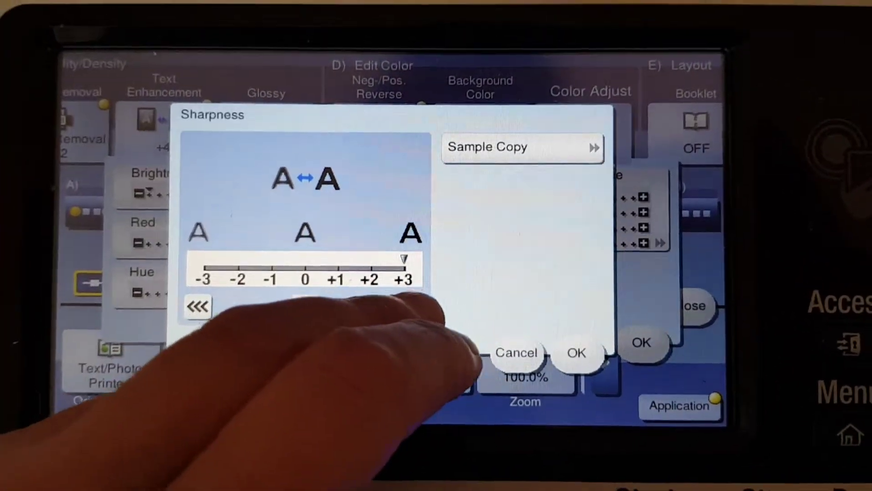
{"action": "left_click", "coordinate": [566, 337]}
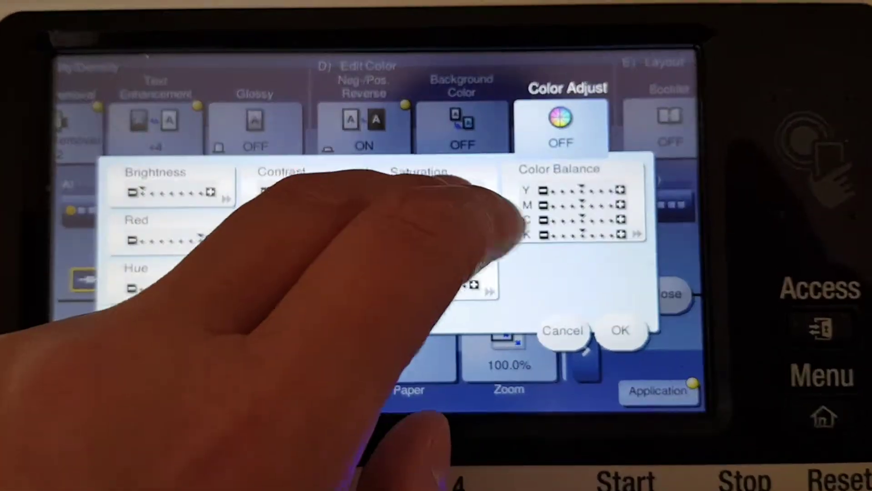
{"action": "left_click", "coordinate": [419, 173]}
{"action": "left_click", "coordinate": [345, 294]}
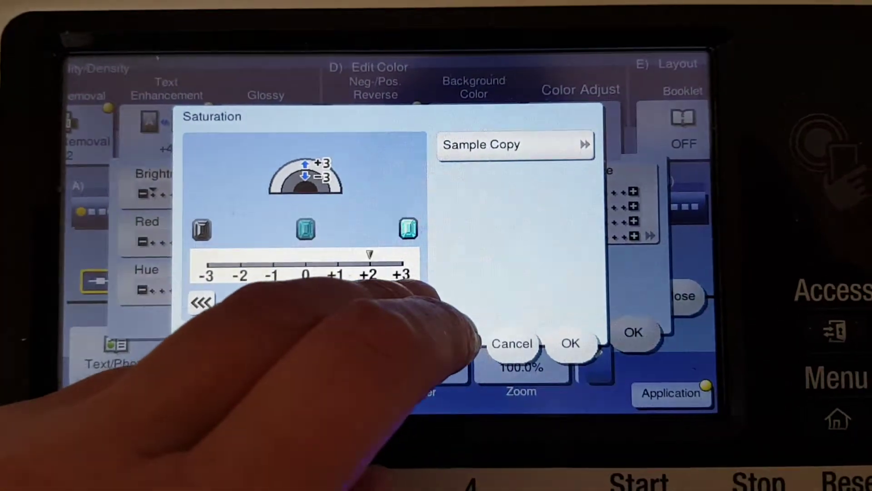
- Confirm saturation at +2 and raise the yellow colour balance to +3
{"action": "left_click", "coordinate": [559, 335]}
{"action": "left_click", "coordinate": [538, 194]}
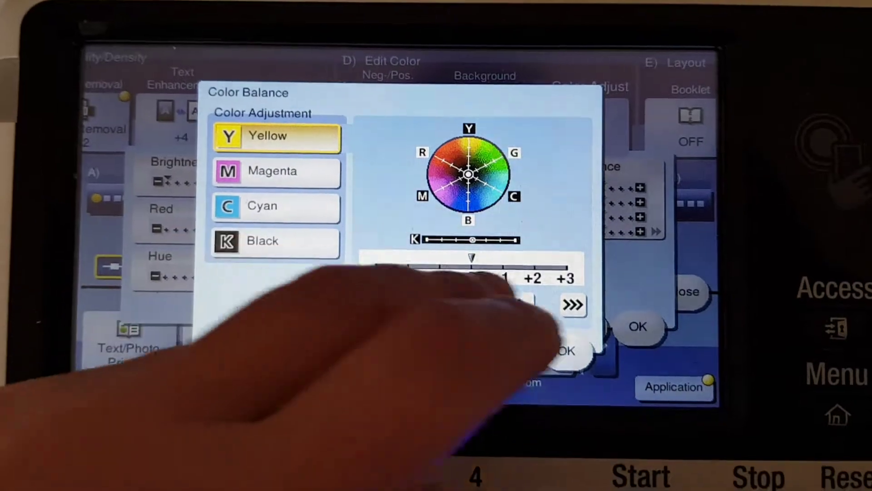
{"action": "left_click", "coordinate": [572, 304]}
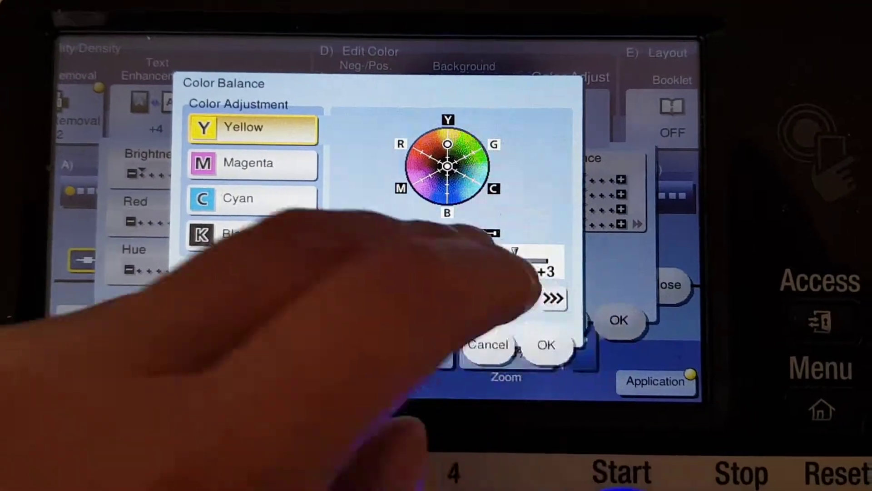
{"action": "left_click", "coordinate": [504, 298]}
- Raise magenta and cyan colour balance to +3 and confirm the balance
{"action": "left_click", "coordinate": [252, 164]}
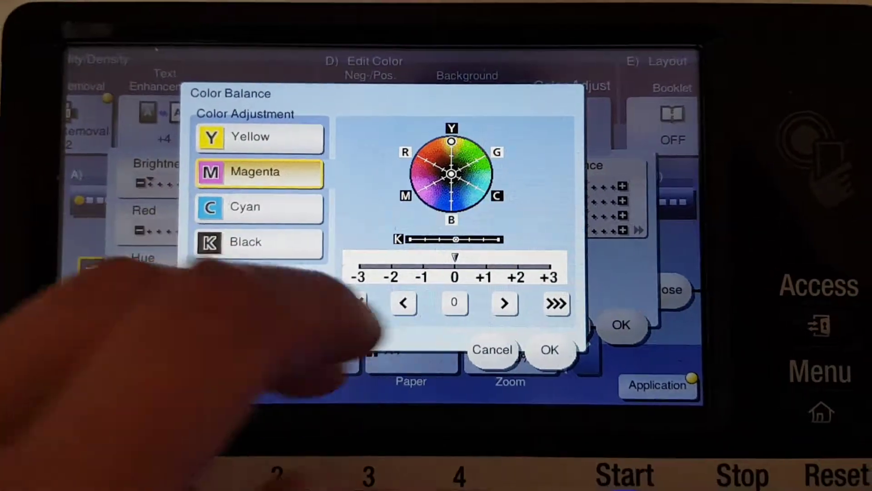
{"action": "left_click", "coordinate": [504, 303]}
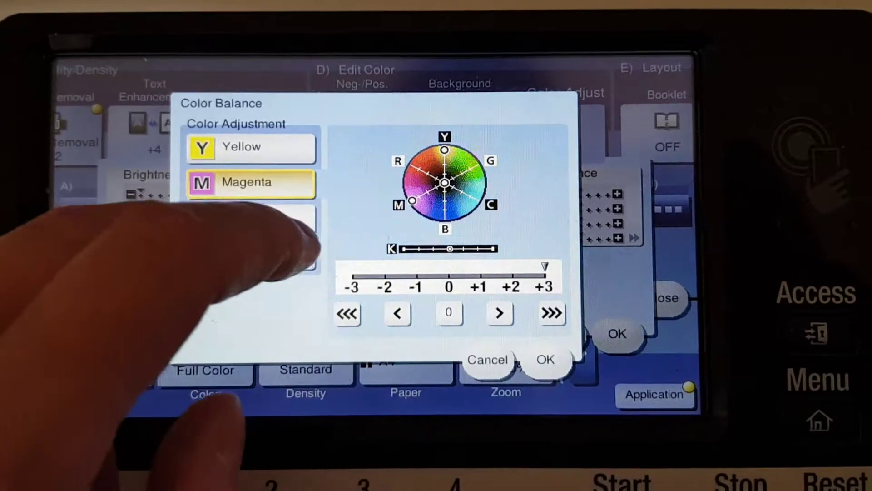
{"action": "left_click", "coordinate": [253, 212]}
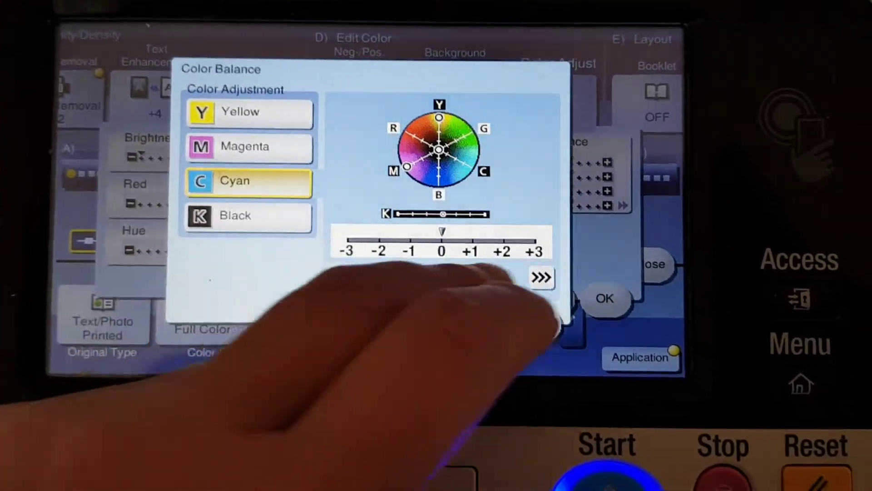
{"action": "left_click", "coordinate": [542, 277]}
{"action": "left_click", "coordinate": [249, 215]}
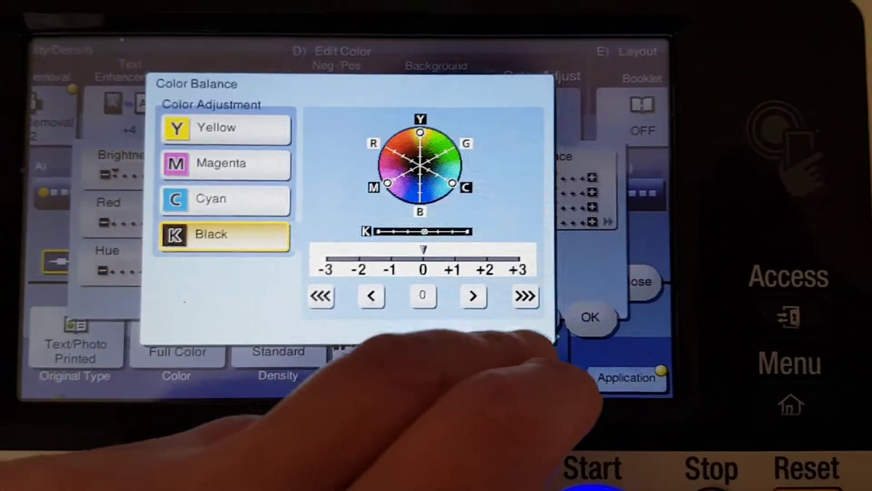
{"action": "left_click", "coordinate": [529, 341]}
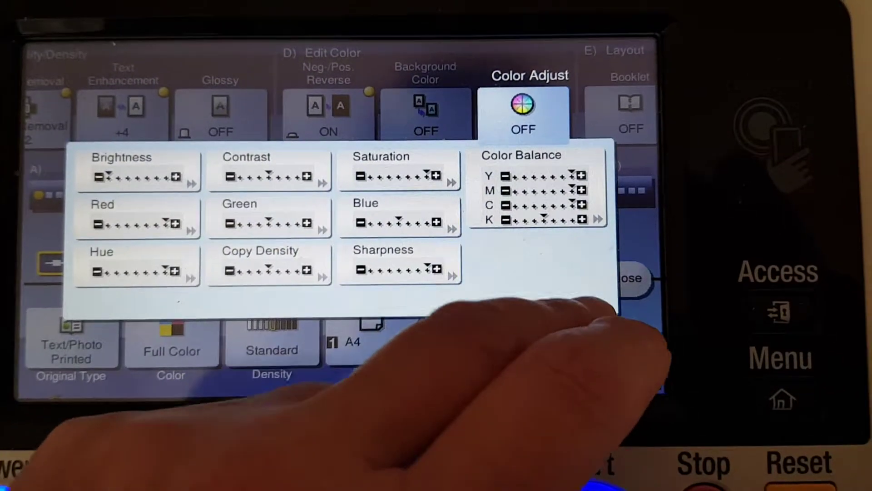
- Apply the colour adjustments and return to the main copy screen
{"action": "left_click", "coordinate": [586, 303]}
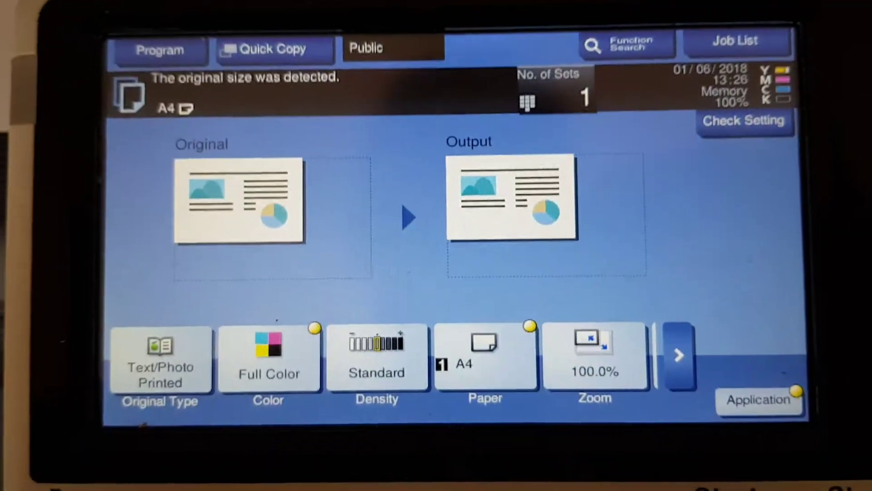
- Enter manual zoom values of 300% for both X and Y
{"action": "left_click", "coordinate": [595, 358]}
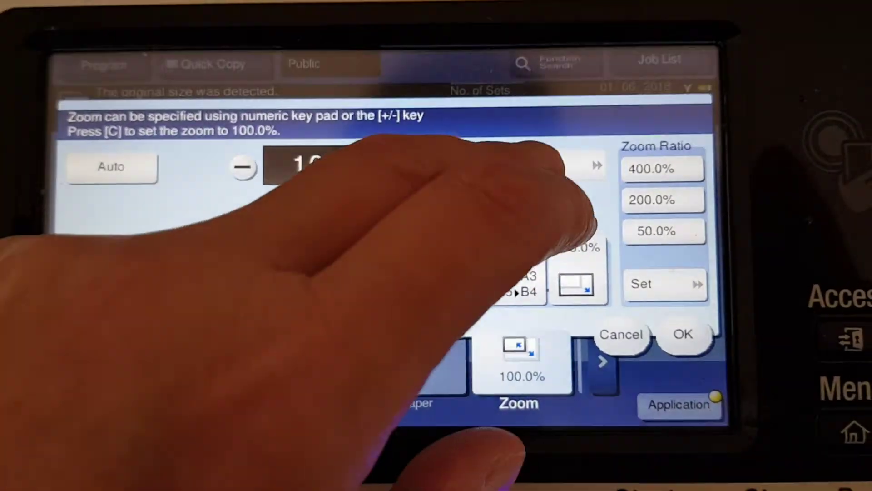
{"action": "left_click", "coordinate": [570, 168]}
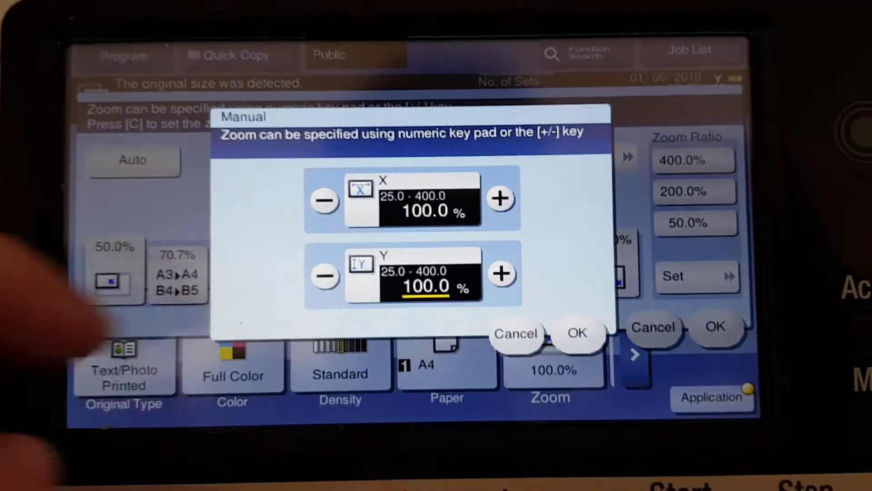
{"action": "left_click", "coordinate": [430, 232]}
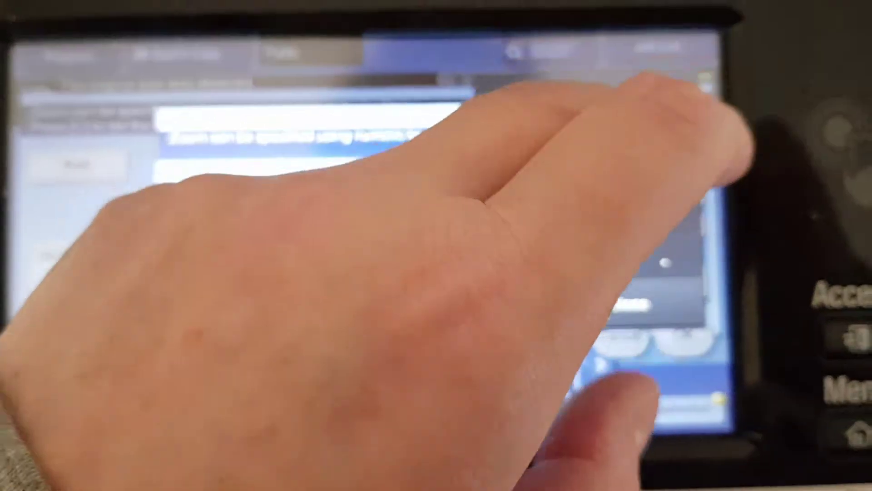
{"action": "left_click", "coordinate": [716, 130]}
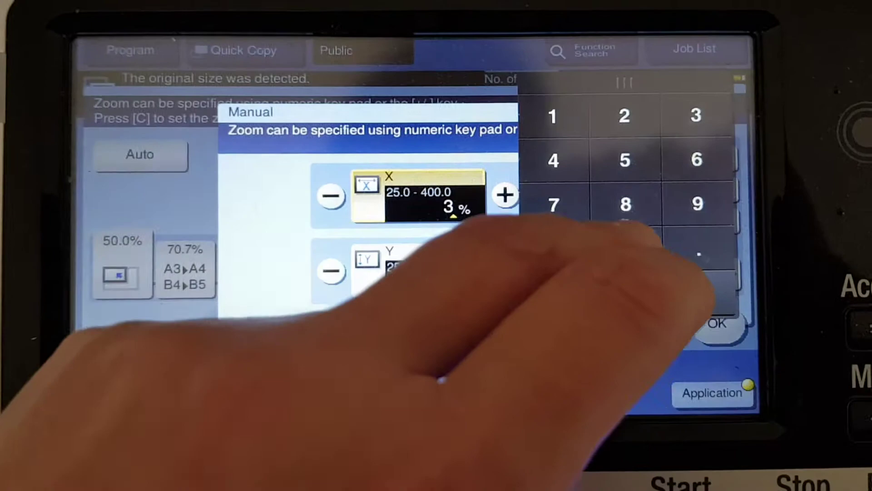
{"action": "left_click", "coordinate": [626, 248]}
{"action": "left_click", "coordinate": [626, 249]}
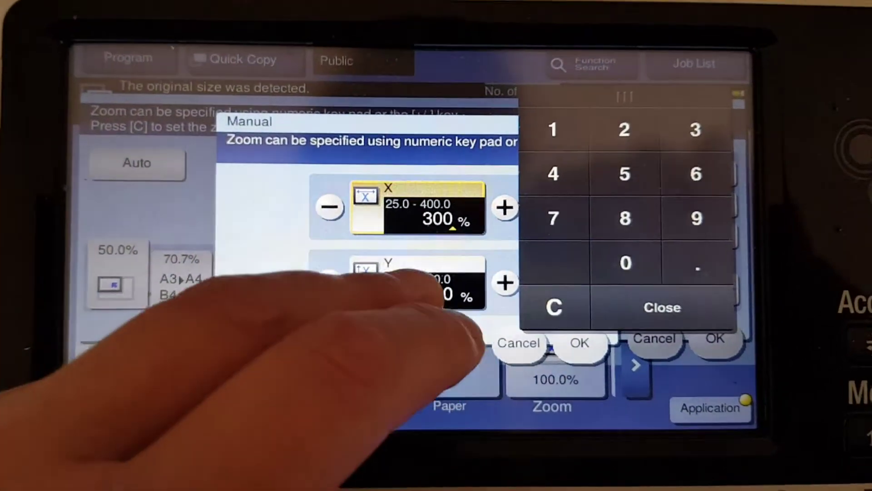
{"action": "left_click", "coordinate": [409, 277]}
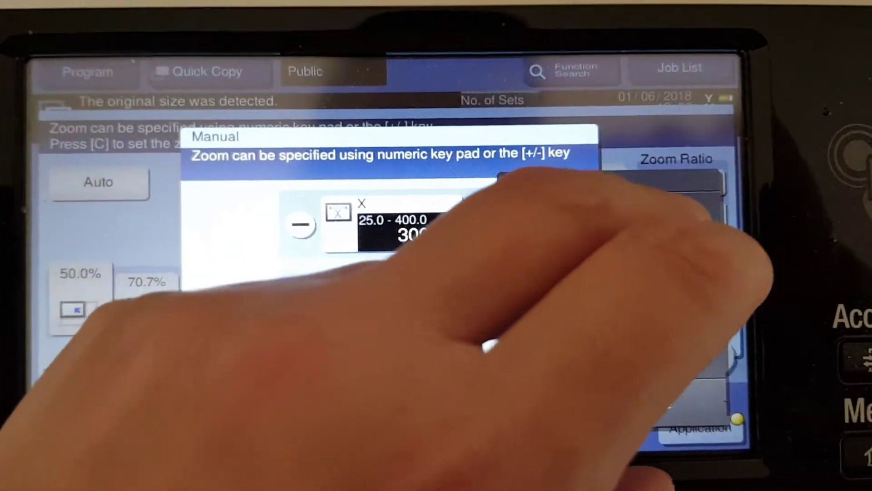
{"action": "left_click", "coordinate": [693, 219]}
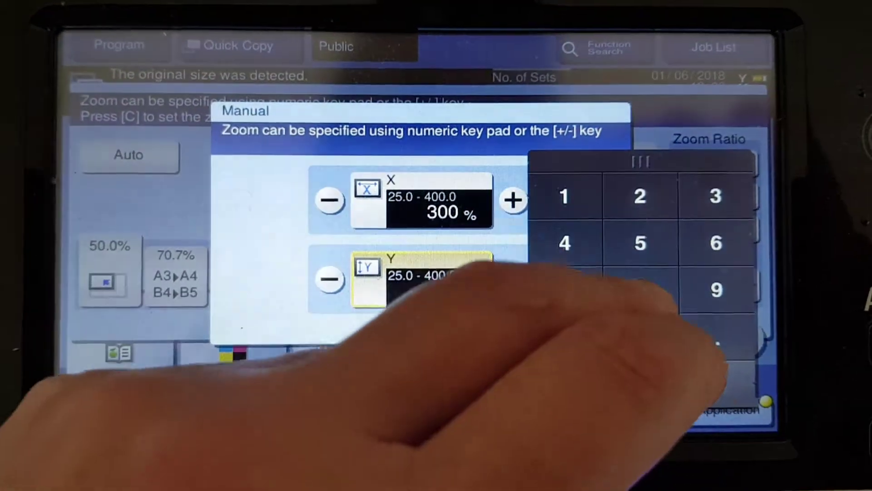
{"action": "type", "text": "3"}
{"action": "left_click", "coordinate": [640, 333]}
{"action": "left_click", "coordinate": [639, 332]}
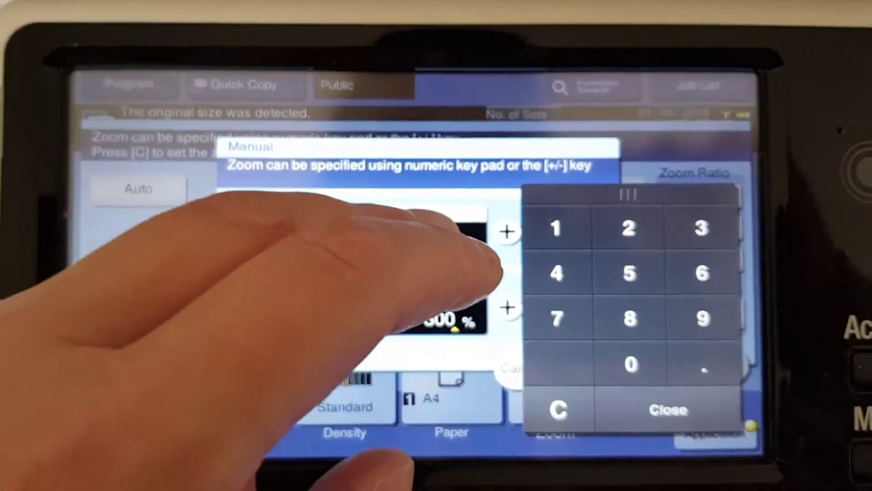
- Change the X zoom to 320% and confirm the manual zoom
{"action": "left_click", "coordinate": [443, 252]}
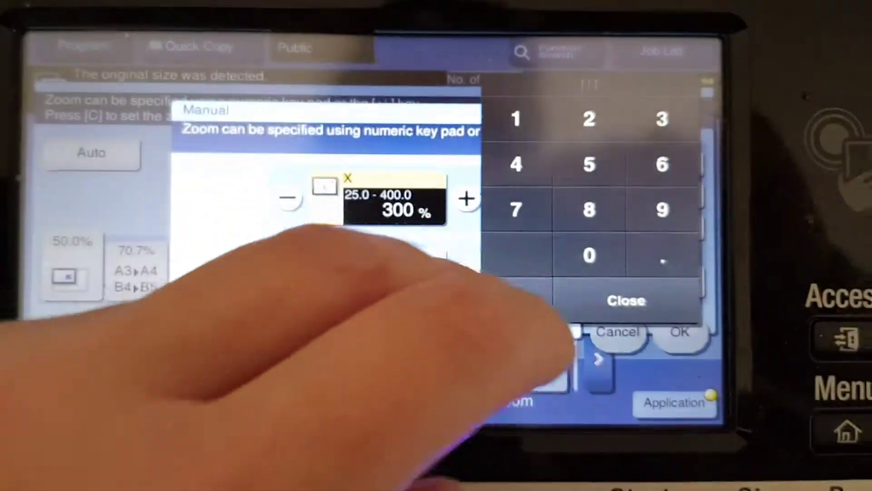
{"action": "left_click", "coordinate": [327, 259]}
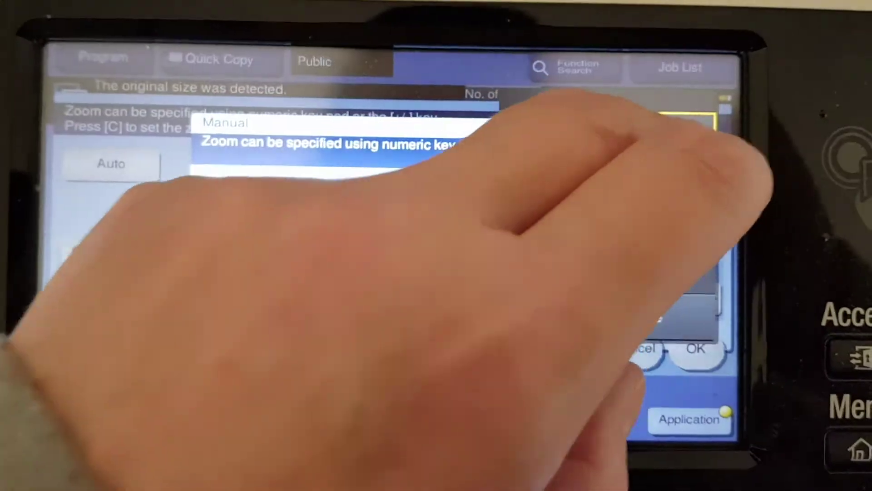
{"action": "type", "text": "320"}
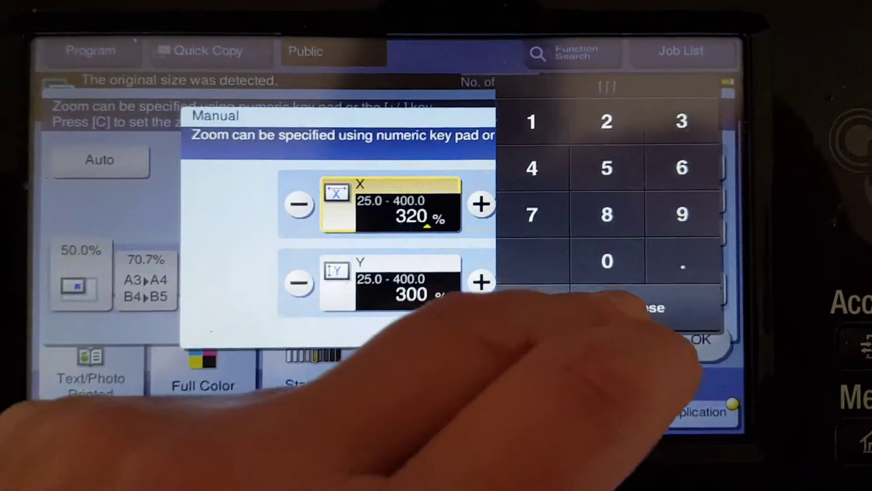
{"action": "left_click", "coordinate": [656, 318]}
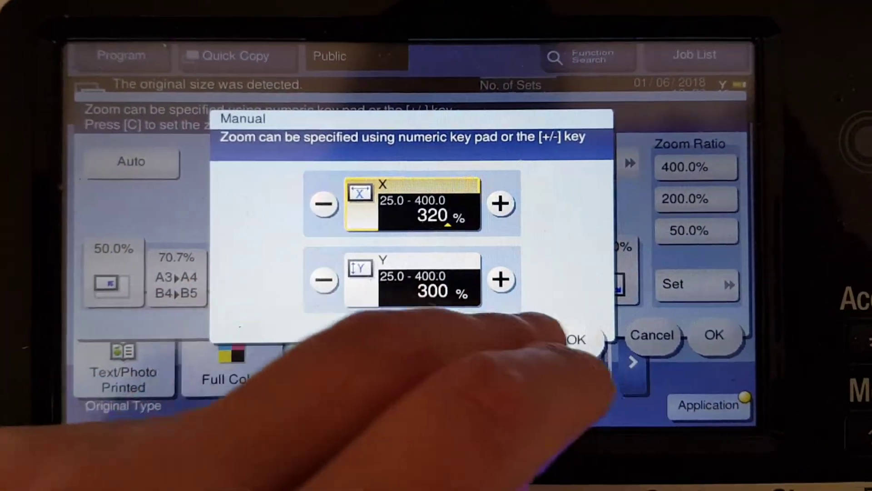
{"action": "left_click", "coordinate": [570, 356]}
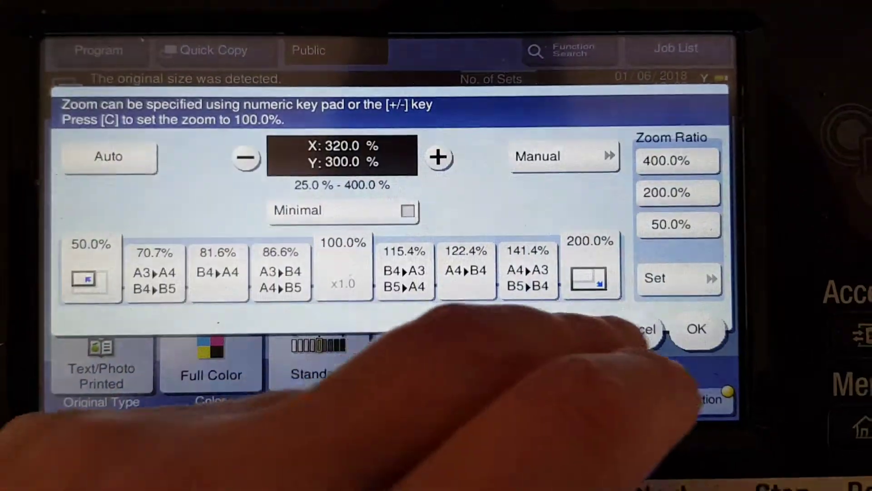
{"action": "left_click", "coordinate": [708, 351]}
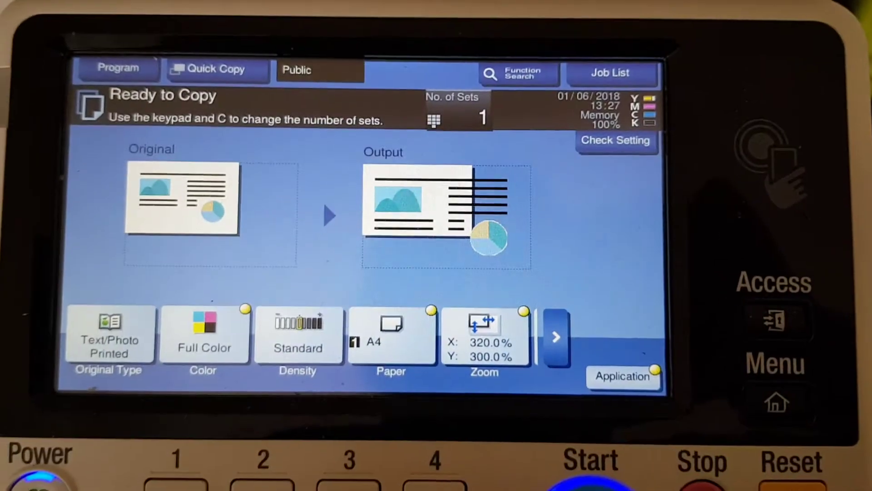
- Scan the original and print one copy at 320% × 300%
{"action": "left_click", "coordinate": [583, 474]}
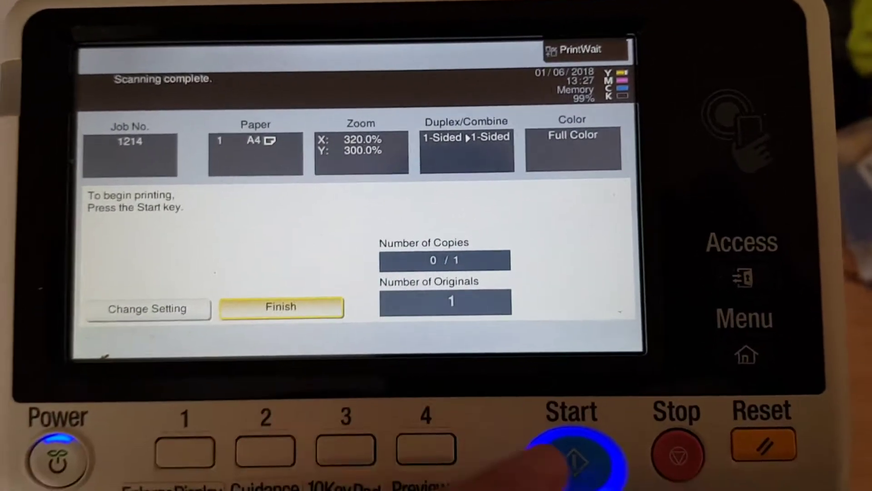
{"action": "left_click", "coordinate": [560, 477]}
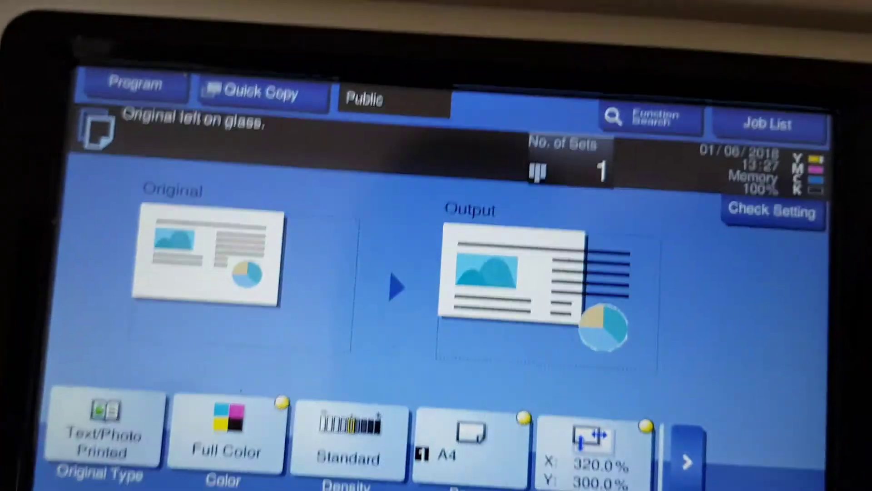
- Re-enter the manual X zoom as 360%
{"action": "left_click", "coordinate": [593, 443]}
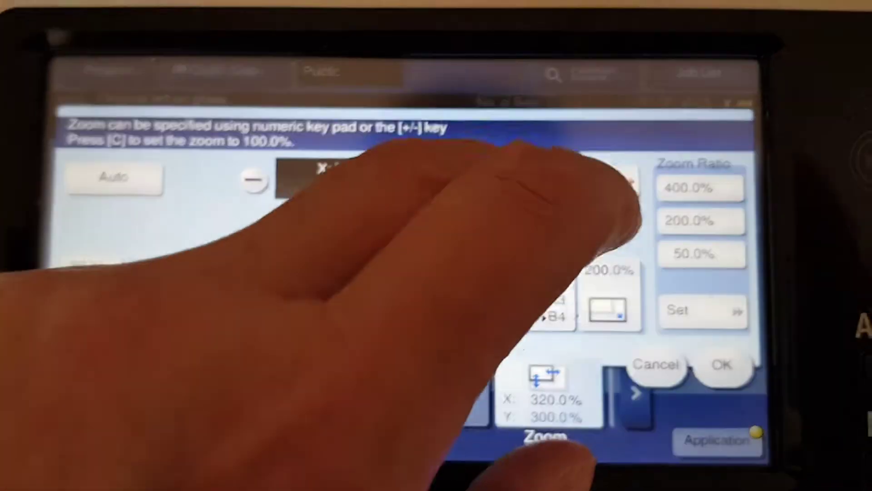
{"action": "left_click", "coordinate": [603, 170]}
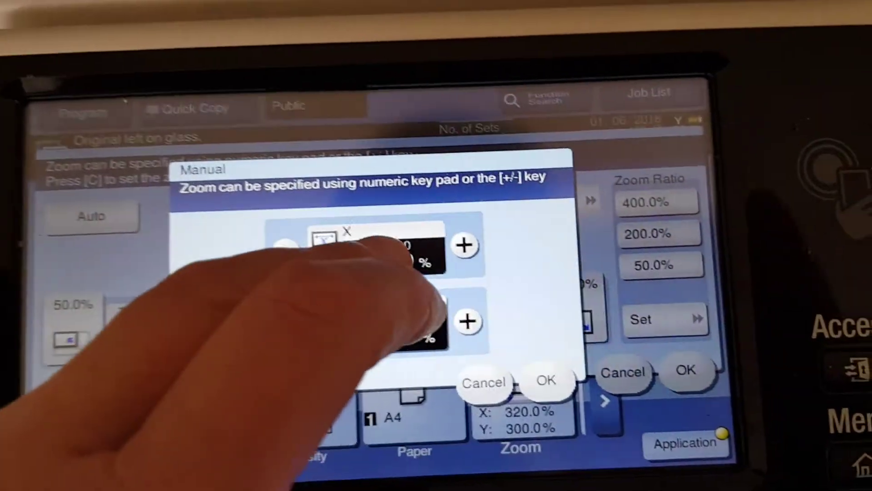
{"action": "left_click", "coordinate": [470, 177]}
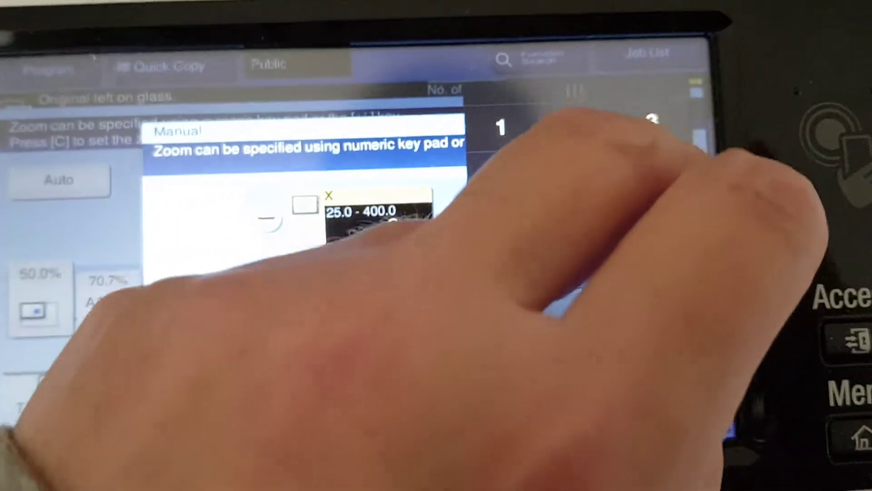
{"action": "left_click", "coordinate": [650, 133]}
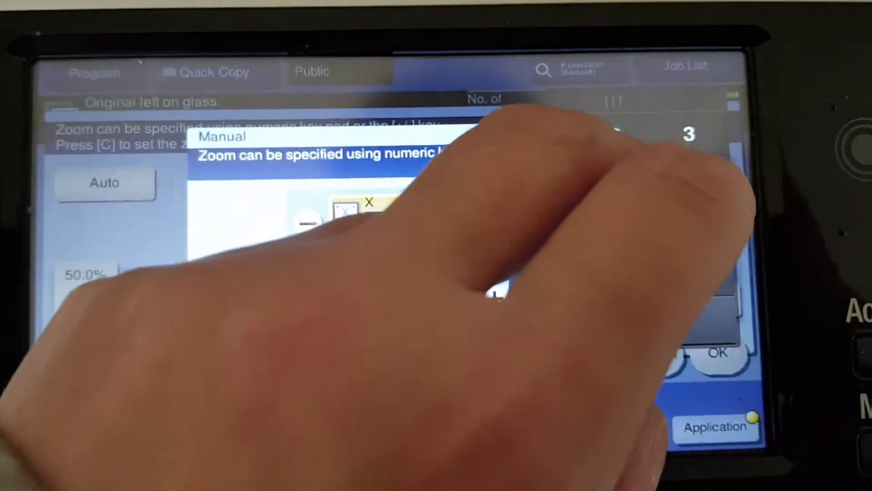
{"action": "left_click", "coordinate": [709, 177]}
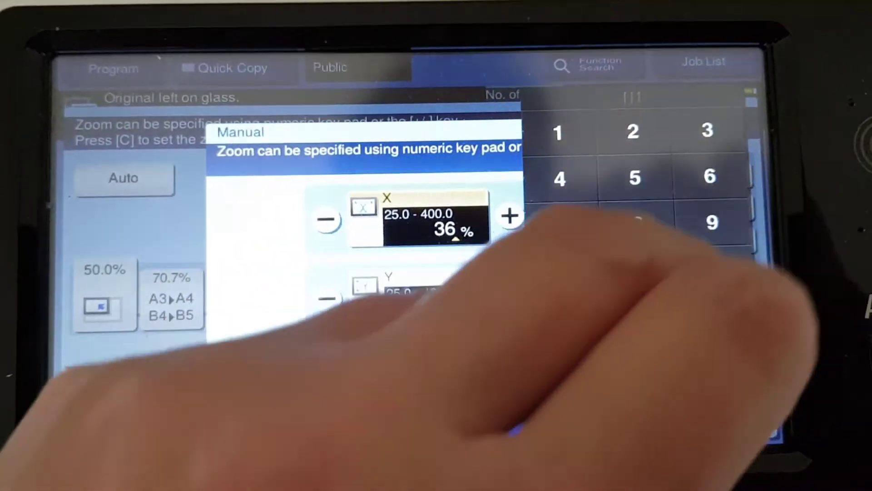
{"action": "left_click", "coordinate": [641, 267]}
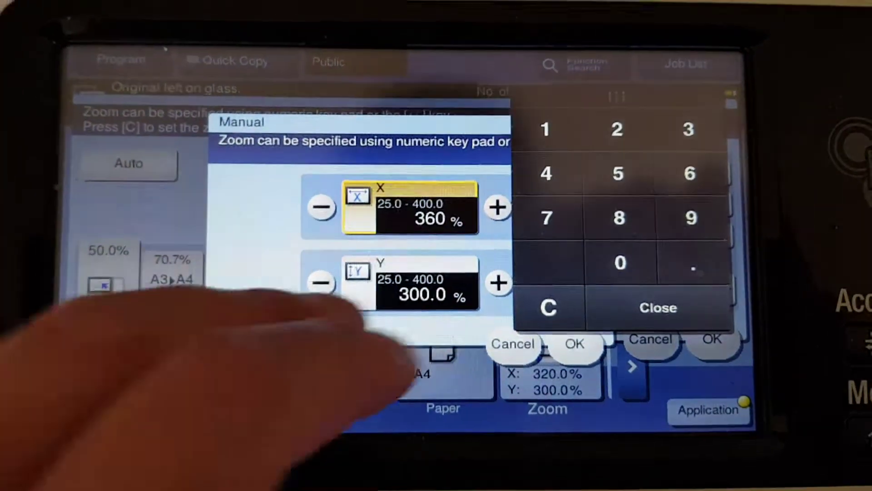
- Set the Y zoom to 290% and confirm the manual zoom settings
{"action": "left_click", "coordinate": [408, 303]}
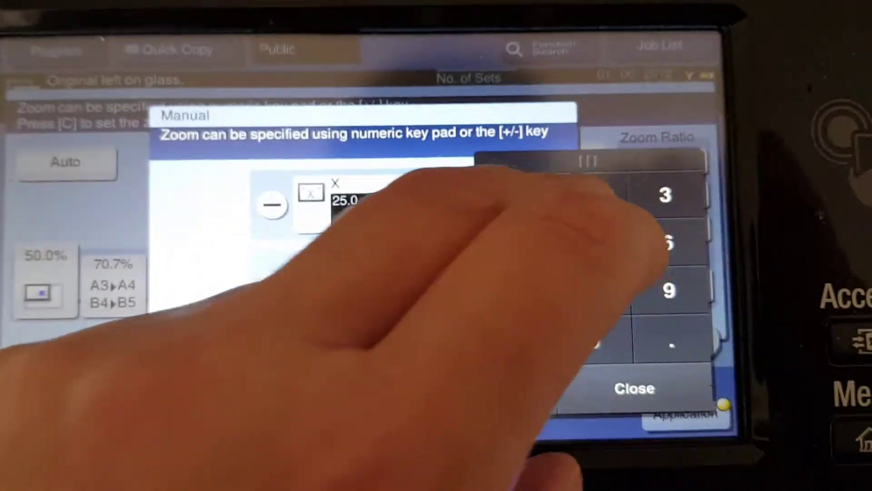
{"action": "left_click", "coordinate": [586, 197]}
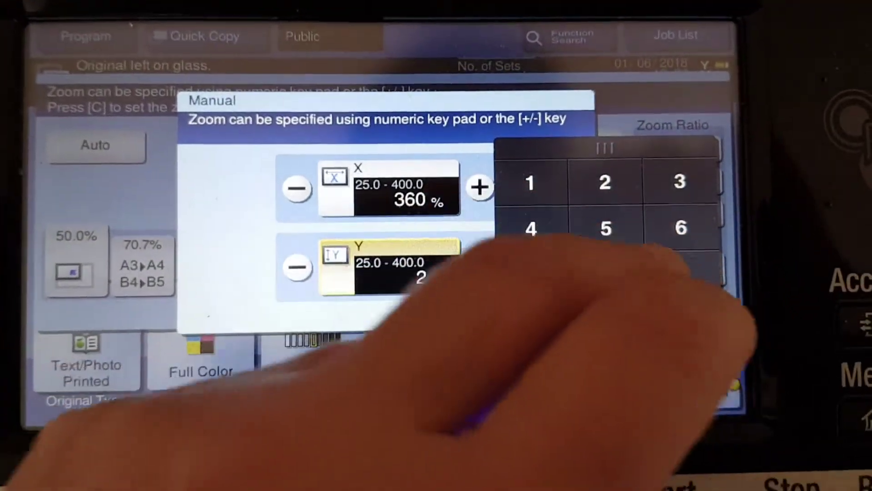
{"action": "left_click", "coordinate": [691, 291]}
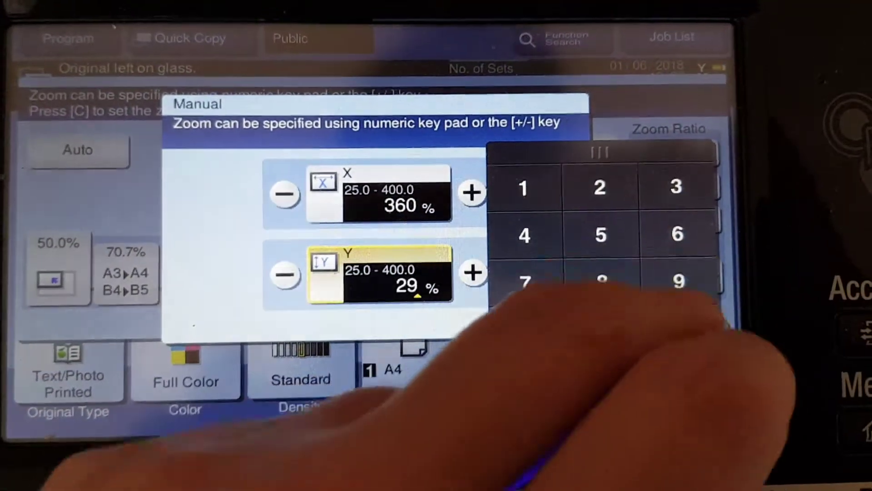
{"action": "left_click", "coordinate": [615, 337]}
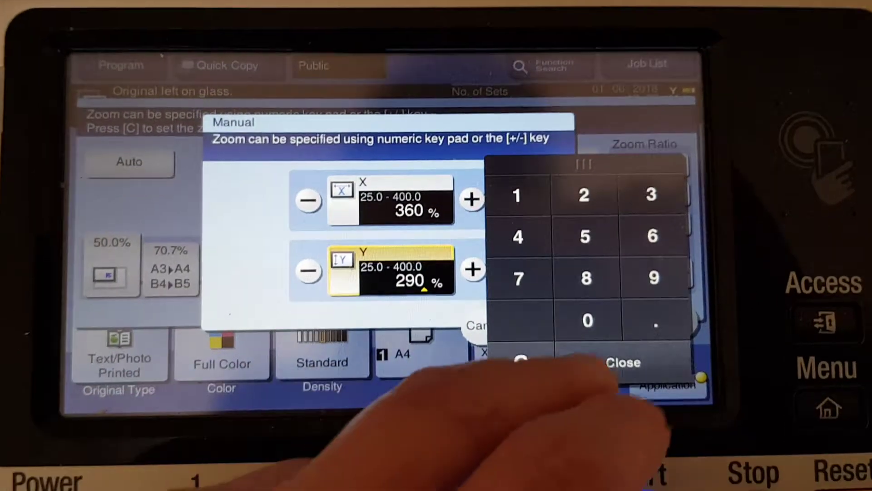
{"action": "left_click", "coordinate": [651, 337]}
{"action": "left_click", "coordinate": [538, 326]}
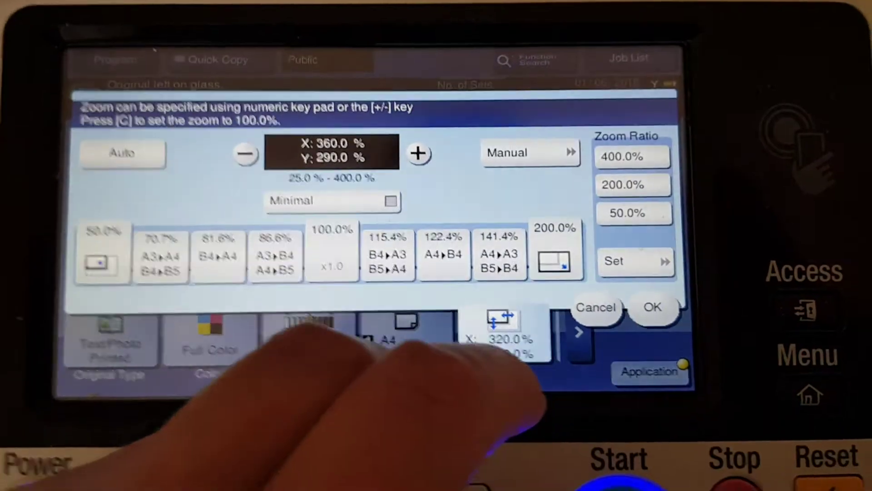
{"action": "left_click", "coordinate": [665, 321]}
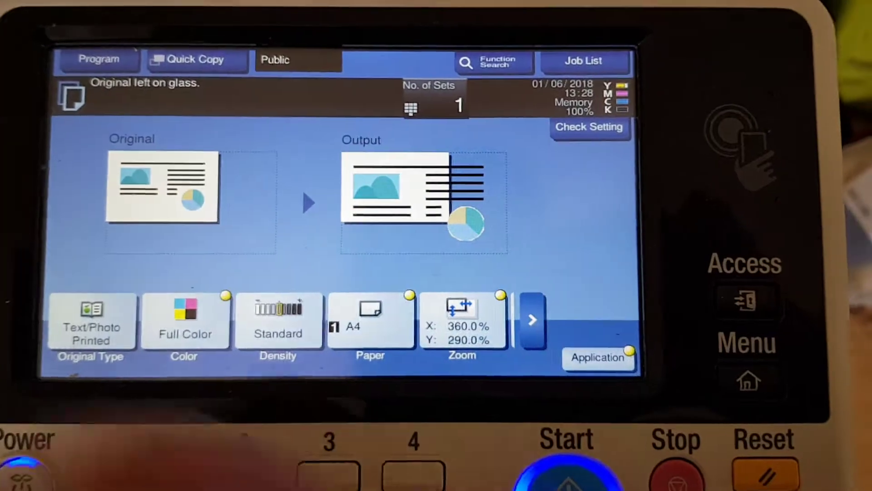
- Scan the original and finish scanning to print the 360% × 290% copy
{"action": "left_click", "coordinate": [568, 471]}
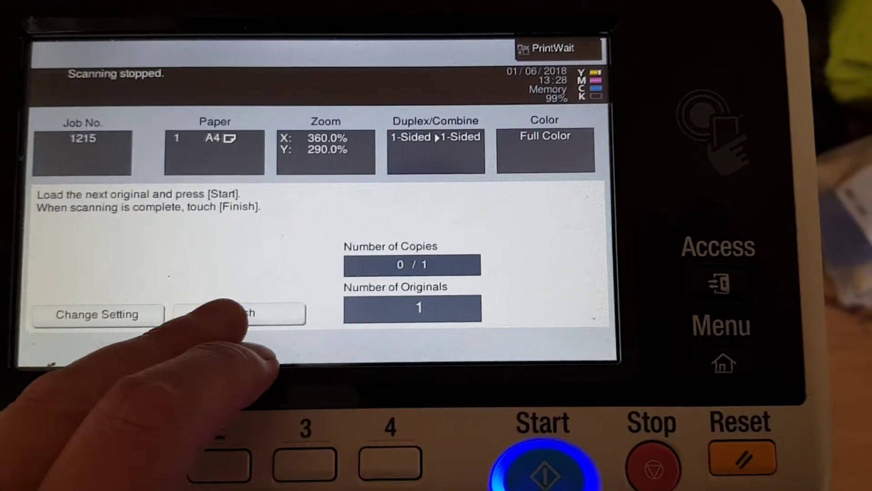
{"action": "left_click", "coordinate": [269, 310]}
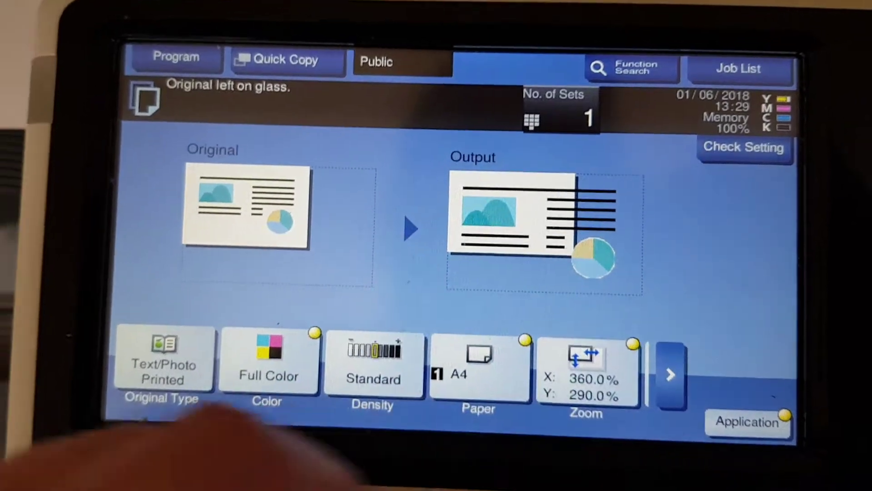
- Change the manual X zoom to 380%, leave Y at 290%, and confirm it
{"action": "left_click", "coordinate": [587, 375]}
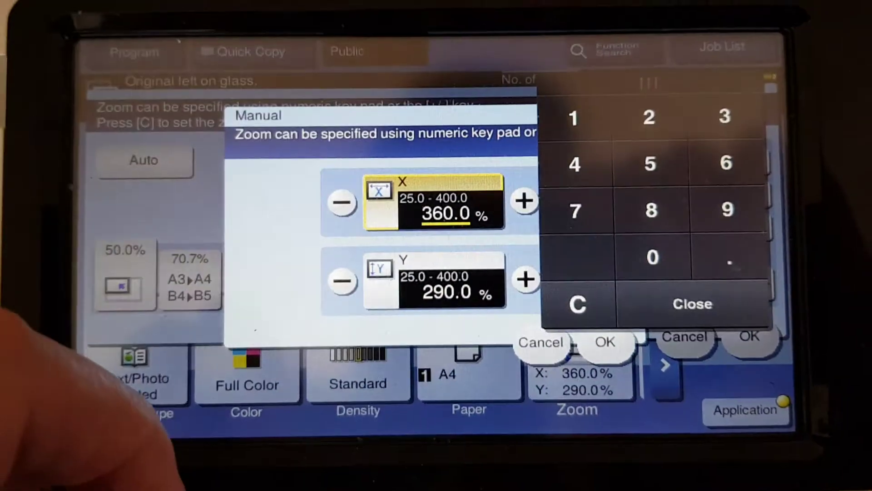
{"action": "type", "text": "8"}
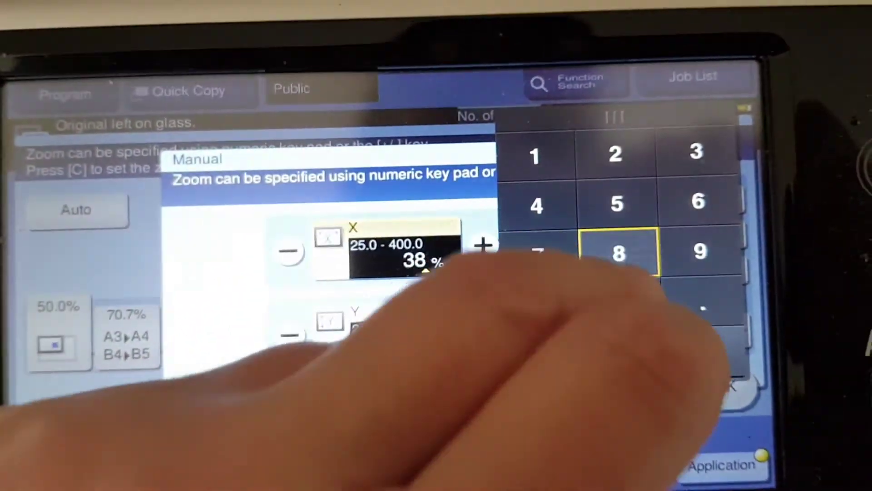
{"action": "type", "text": "0"}
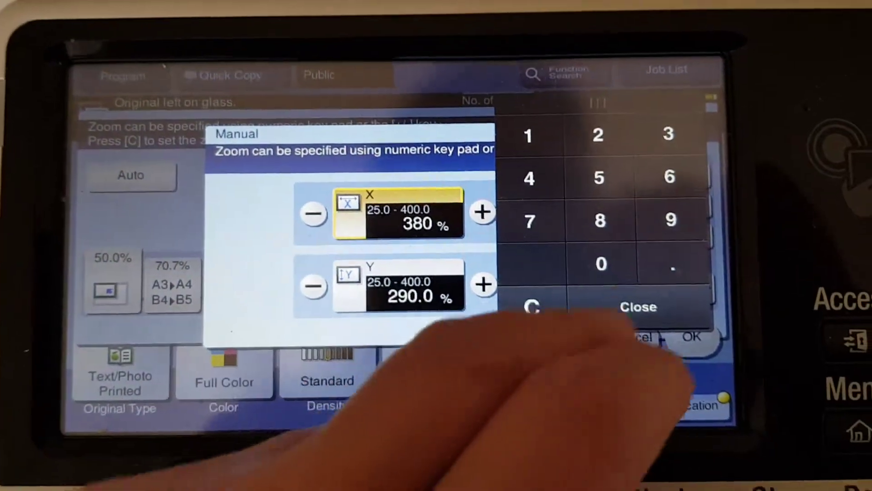
{"action": "left_click", "coordinate": [656, 324]}
{"action": "left_click", "coordinate": [675, 341]}
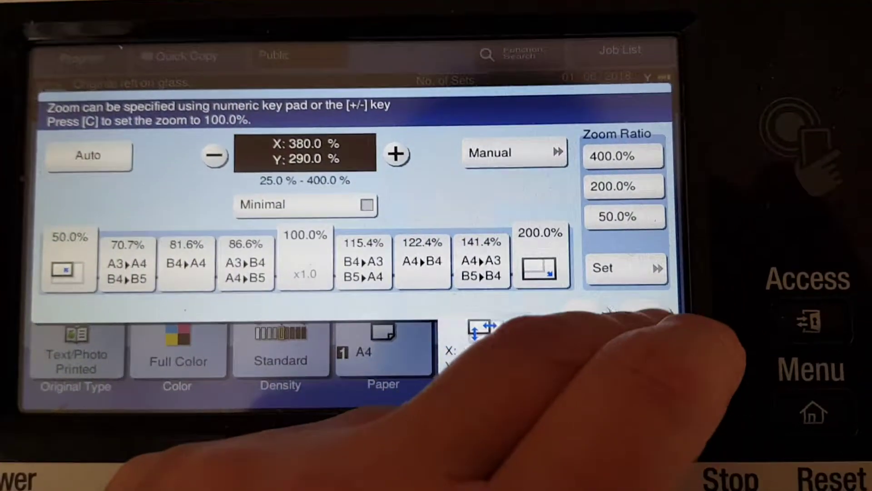
- Apply the X 380% by Y 290% zoom and scan the original for copying
{"action": "left_click", "coordinate": [693, 351]}
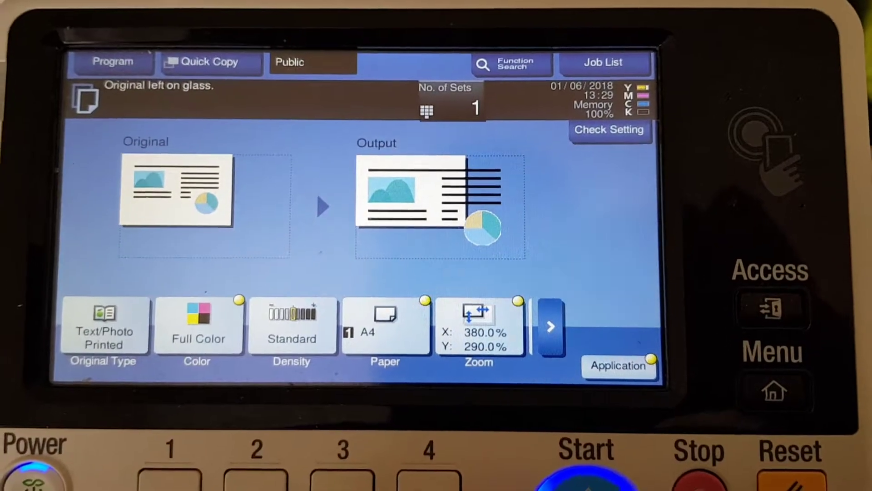
{"action": "left_click", "coordinate": [586, 481]}
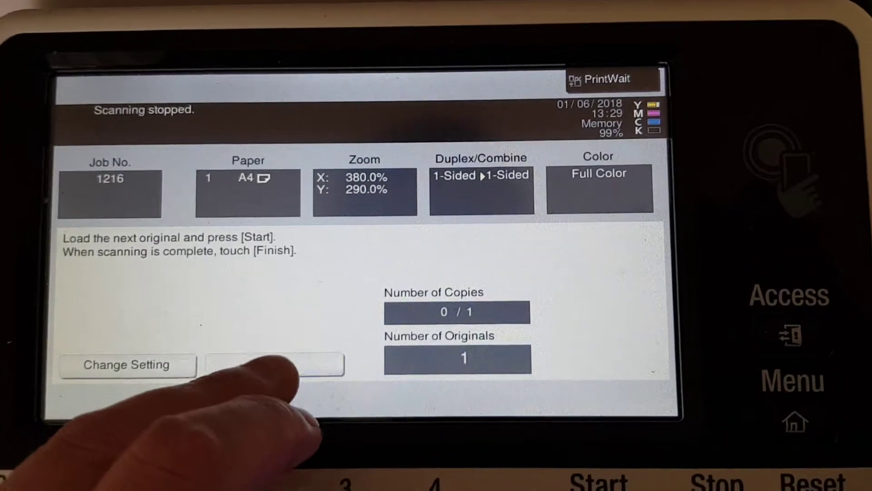
{"action": "left_click", "coordinate": [297, 325]}
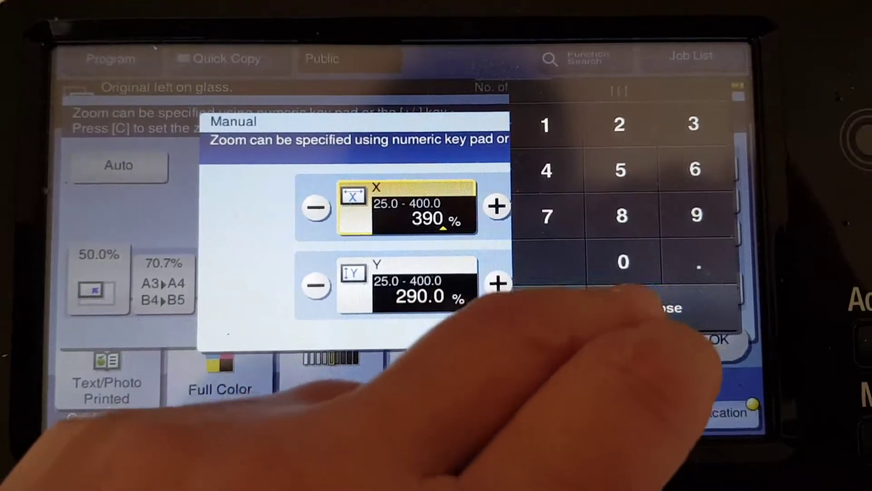
- Confirm X 390% by Y 290% in the Manual and Zoom screens
{"action": "left_click", "coordinate": [655, 320]}
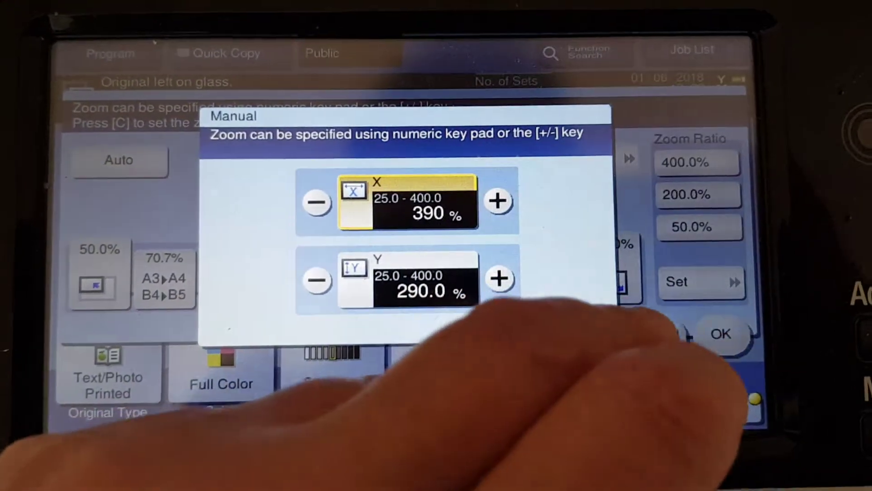
{"action": "left_click", "coordinate": [477, 344]}
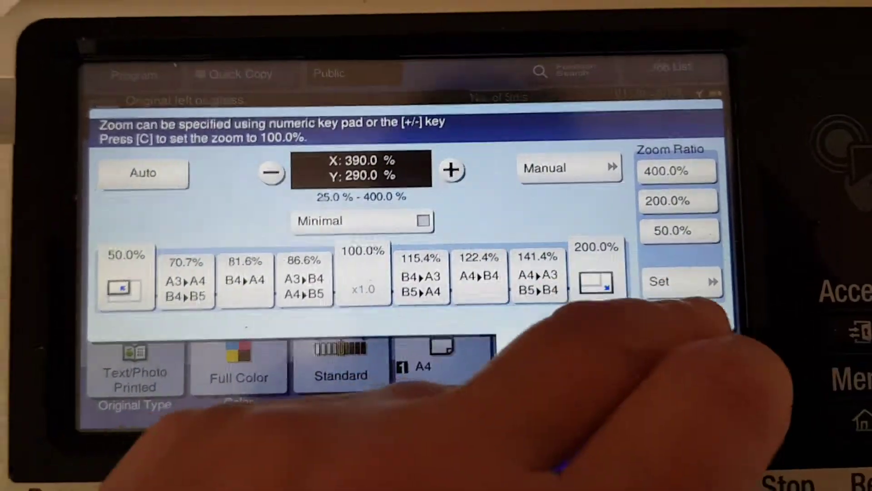
{"action": "left_click", "coordinate": [708, 334]}
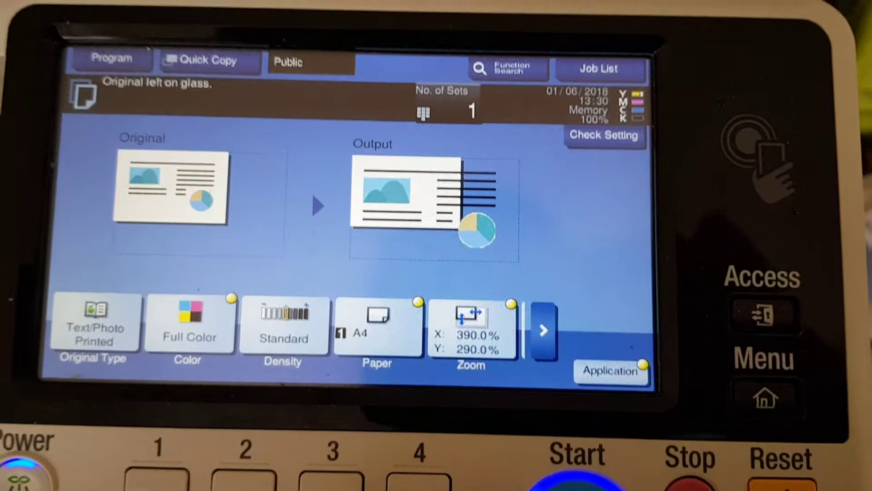
- Scan the original and print the full-color copy at X 390% by Y 290%
{"action": "left_click", "coordinate": [601, 470]}
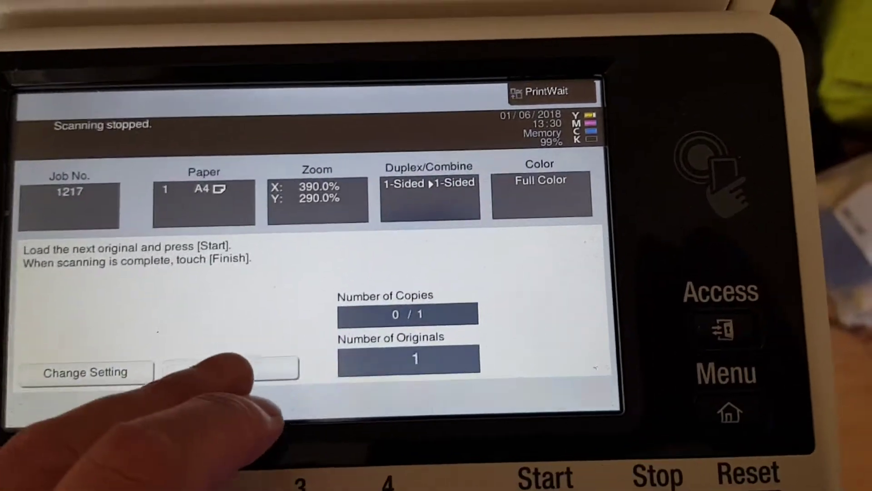
{"action": "left_click", "coordinate": [271, 326]}
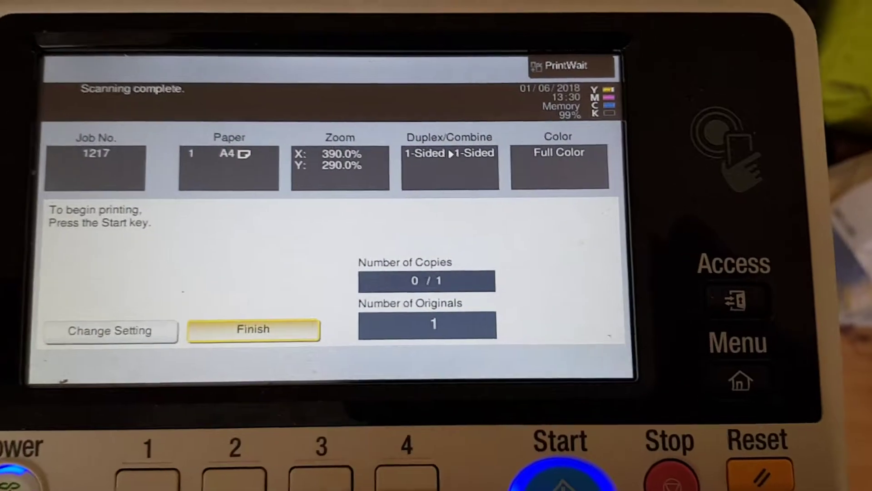
{"action": "left_click", "coordinate": [545, 478]}
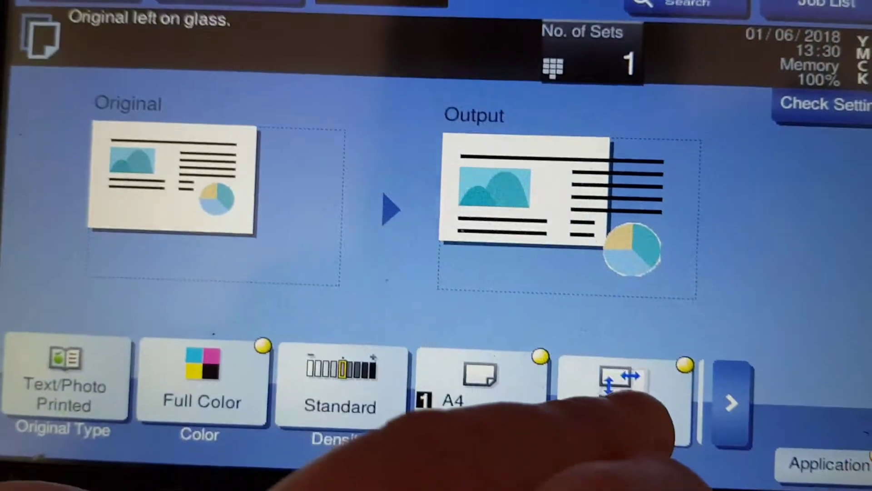
- Enter 395% as the manual X zoom, keep Y at 290%, and apply it
{"action": "left_click", "coordinate": [624, 396]}
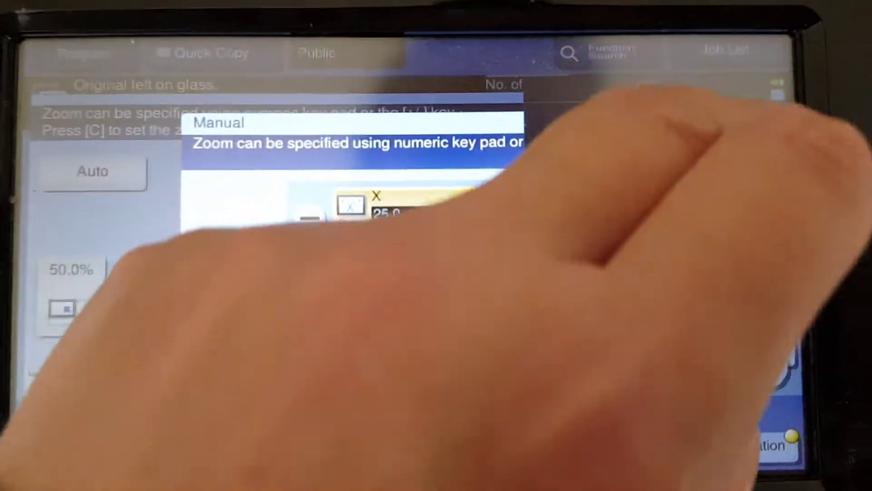
{"action": "left_click", "coordinate": [725, 125]}
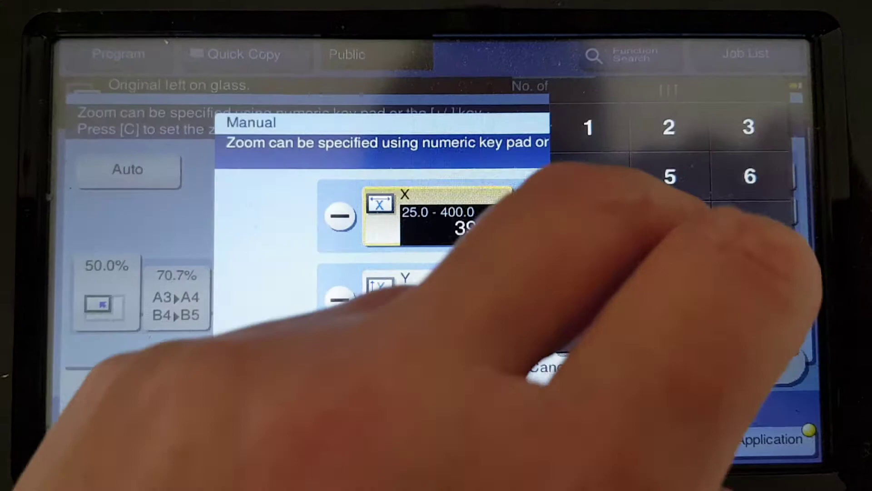
{"action": "left_click", "coordinate": [678, 198]}
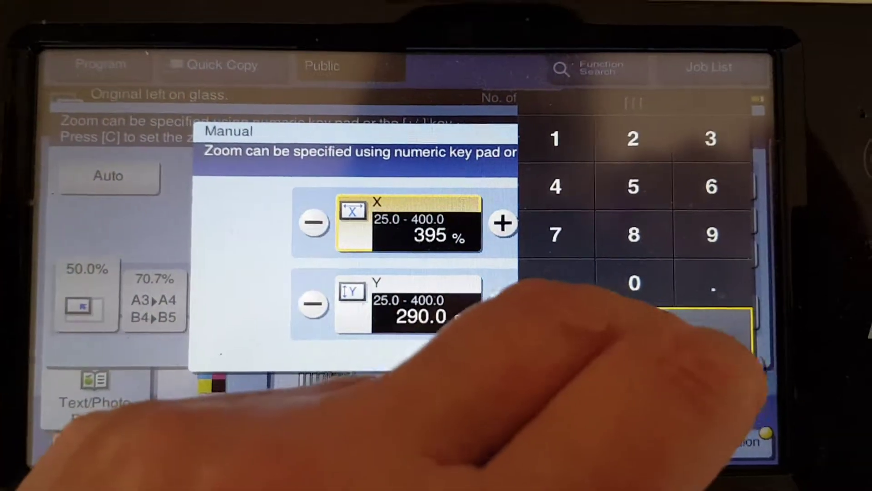
{"action": "left_click", "coordinate": [681, 324]}
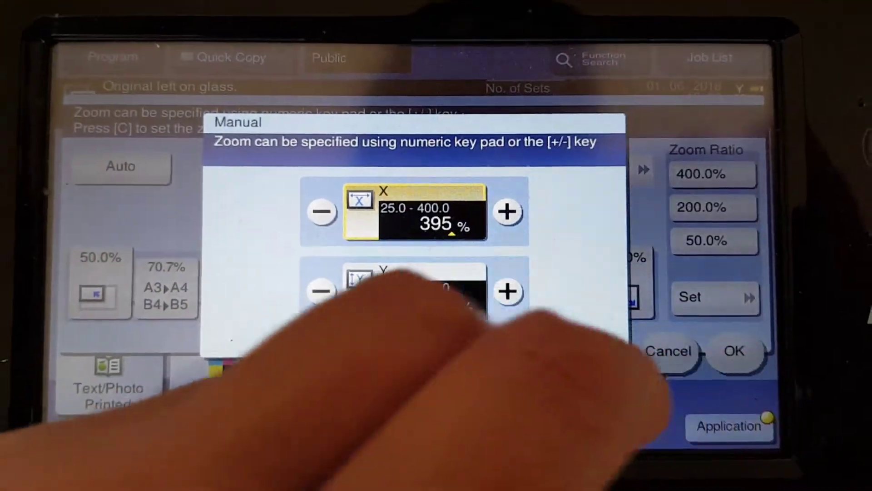
{"action": "left_click", "coordinate": [593, 348]}
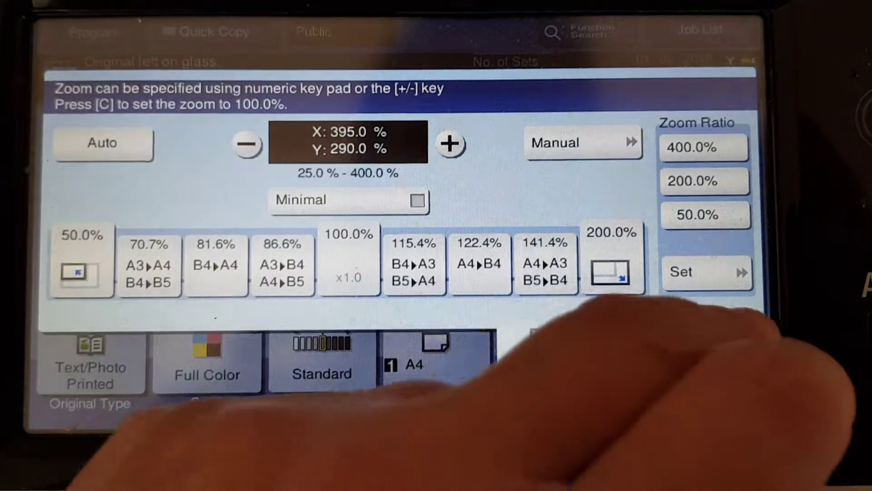
{"action": "left_click", "coordinate": [731, 346]}
- Scan one original and start printing the full-color X 395% by Y 290% copy
{"action": "left_click", "coordinate": [617, 447]}
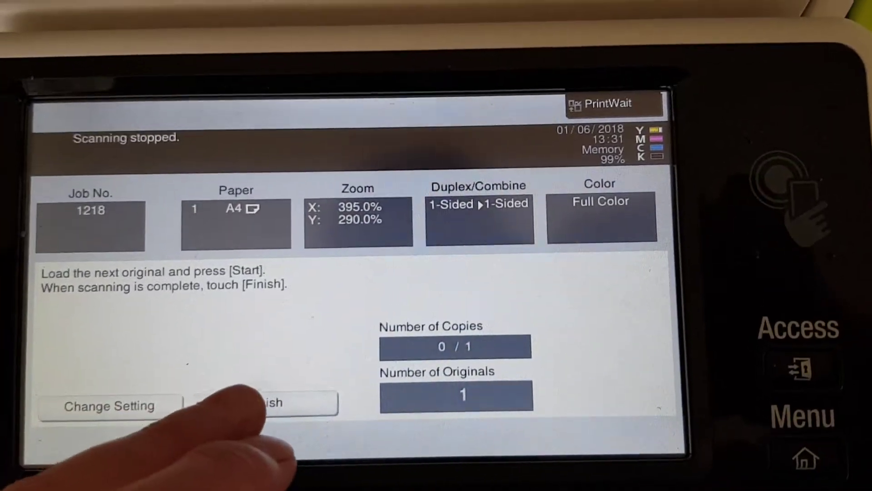
{"action": "left_click", "coordinate": [295, 351]}
{"action": "left_click", "coordinate": [598, 477]}
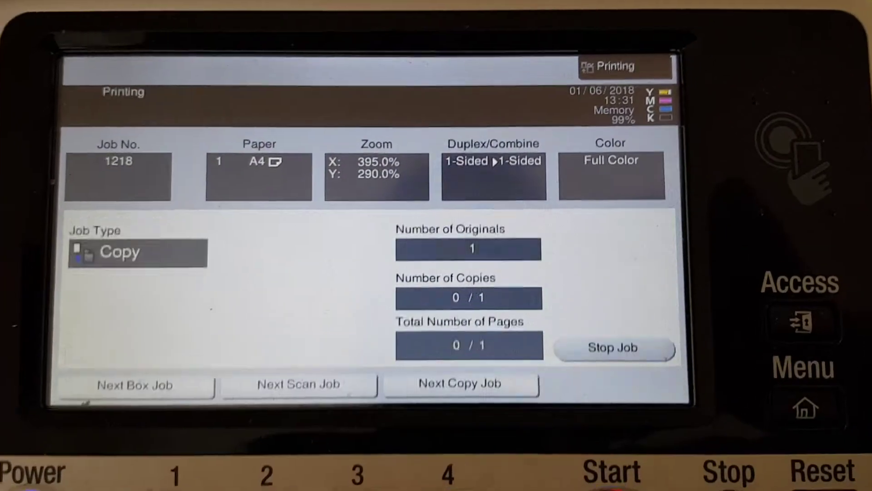